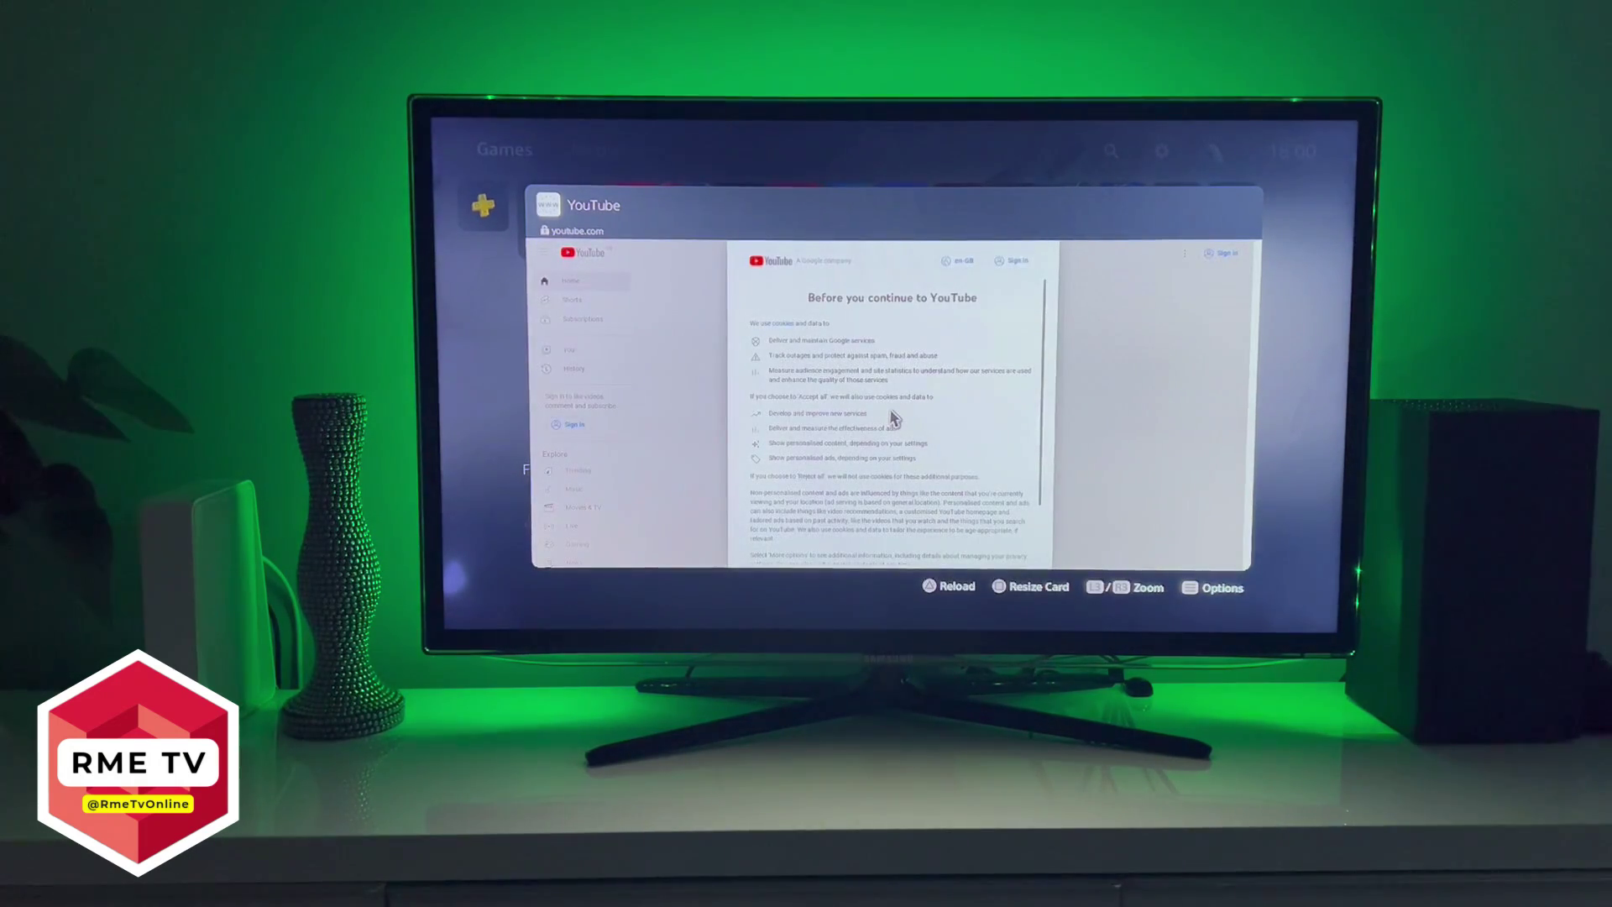
pyautogui.scroll(-3, 890, 416)
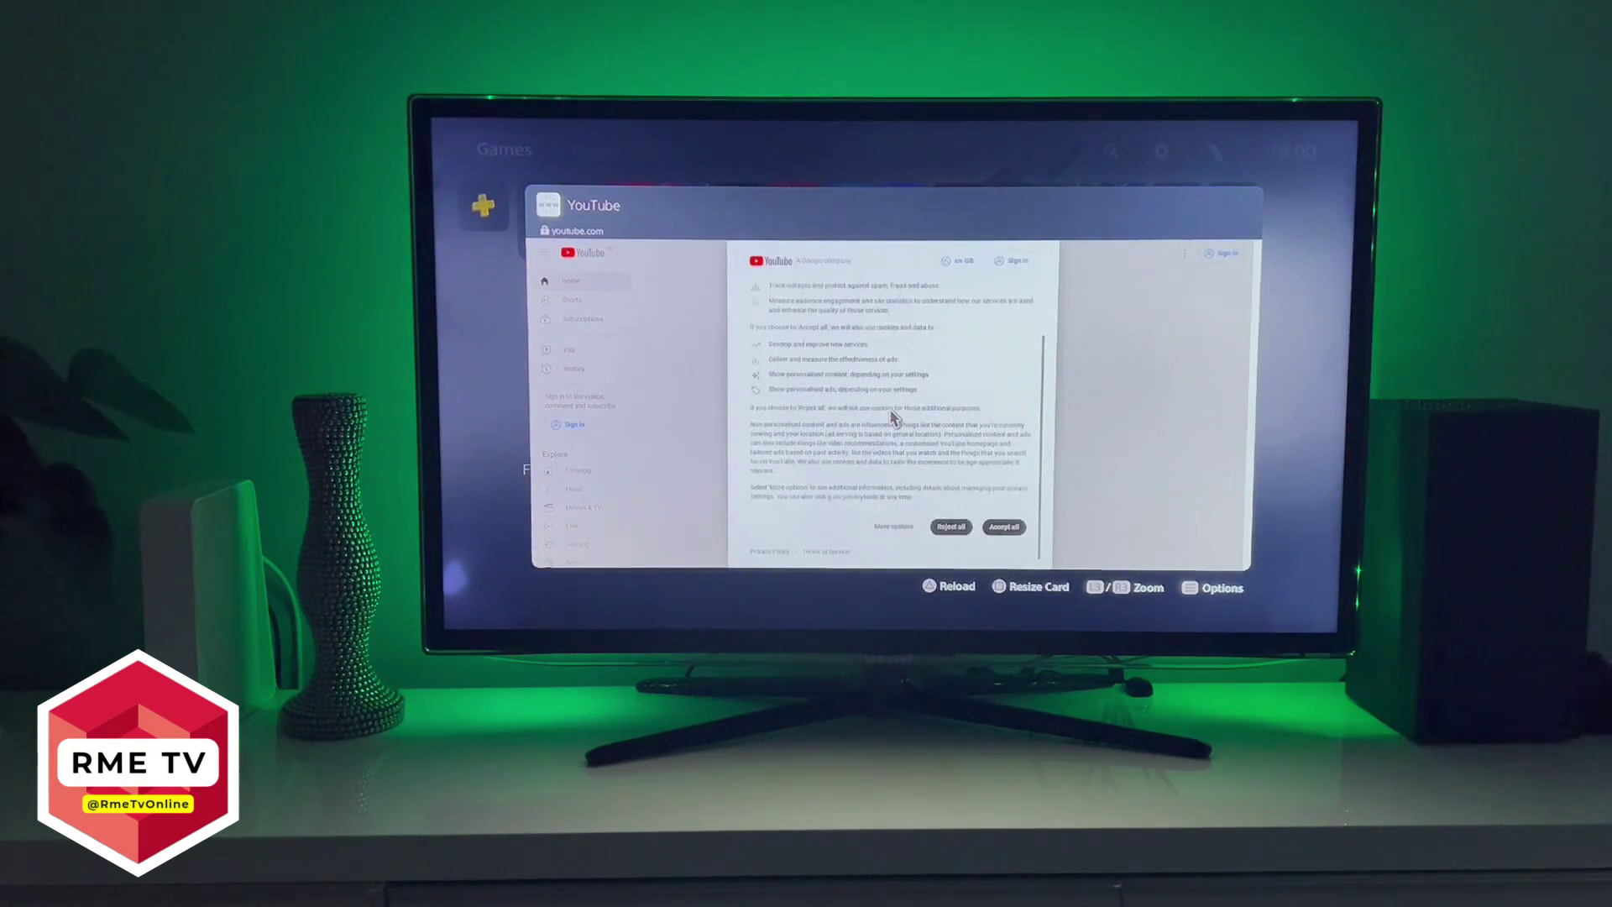
# Reject YouTube's optional cookies and go to the Google account sign-in page
pyautogui.click(951, 529)
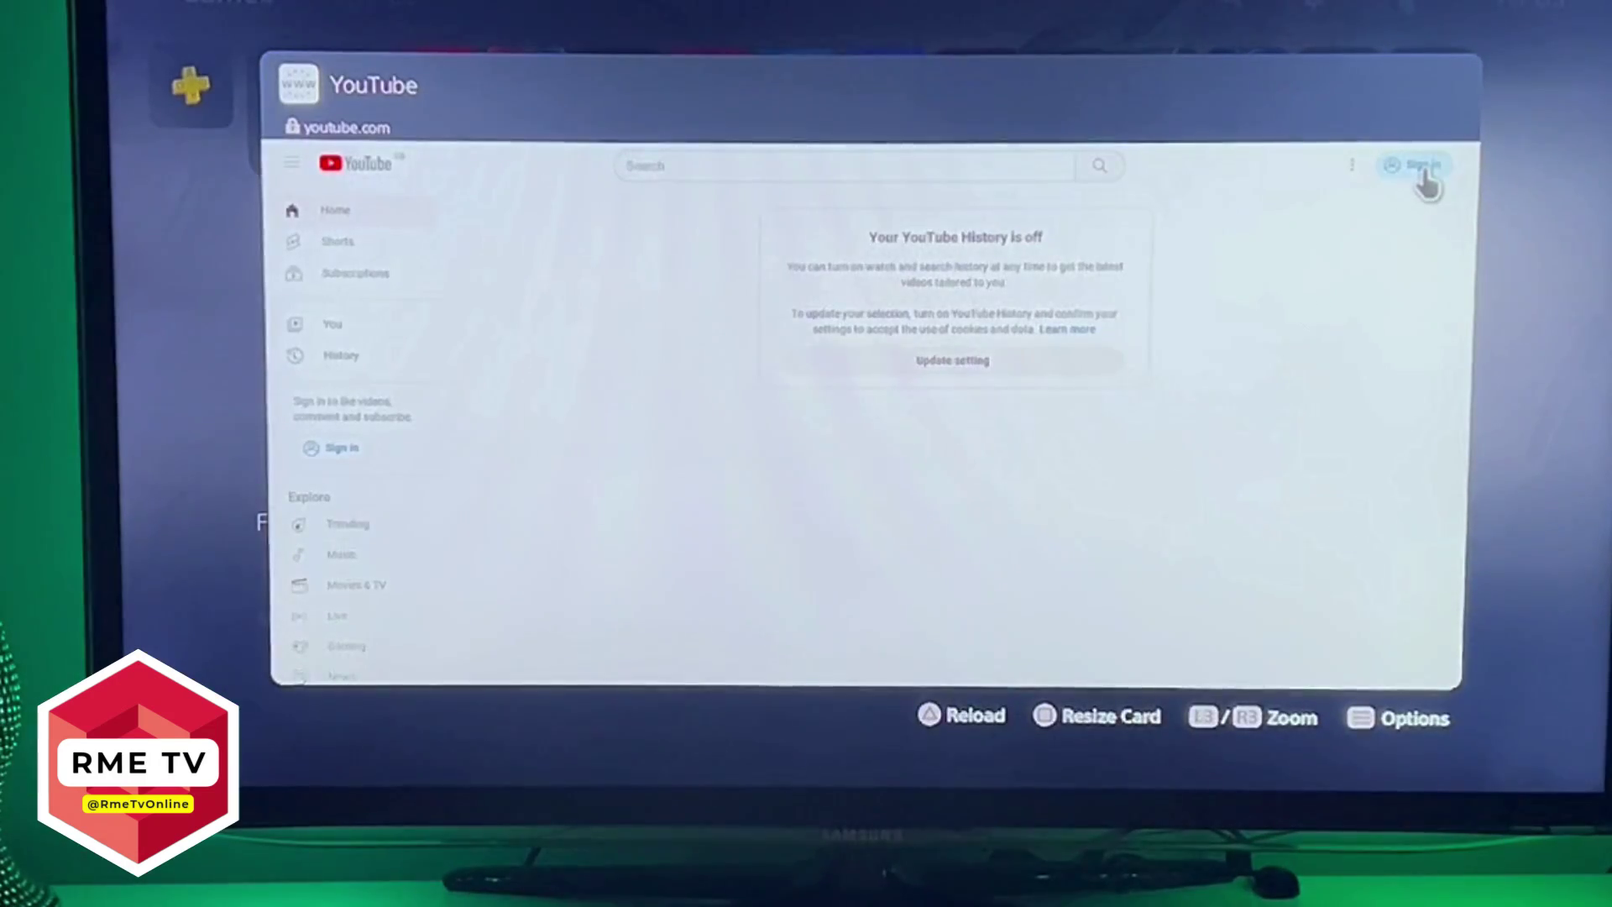
pyautogui.click(1229, 255)
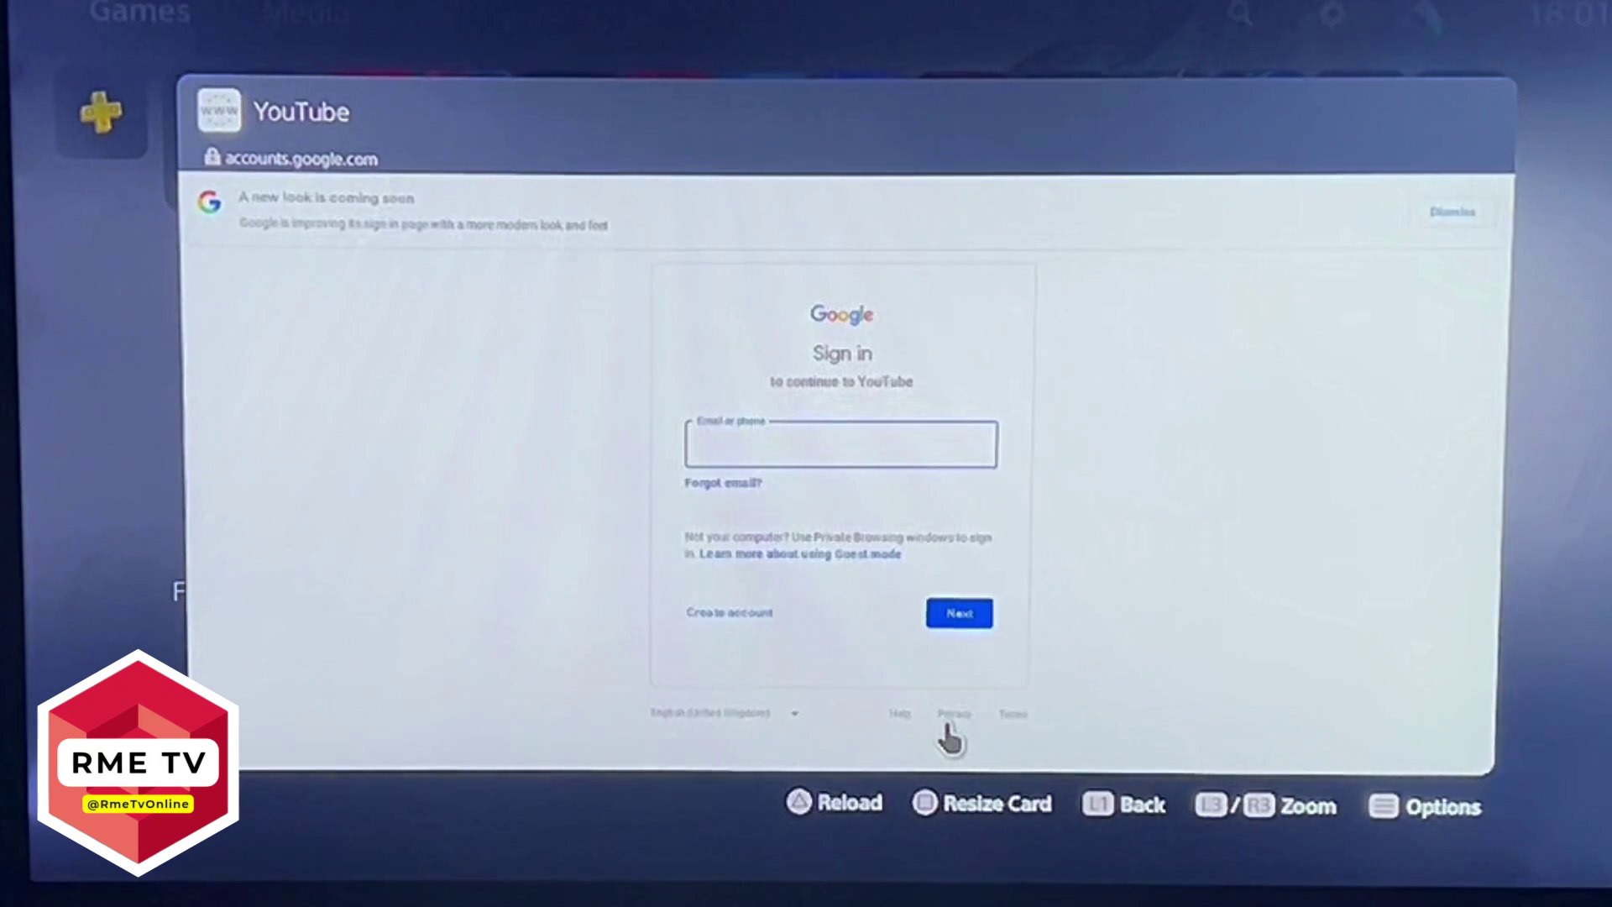
# Go from the sign-in page's privacy policy link, via the Google apps grid, to Google Search
pyautogui.click(954, 715)
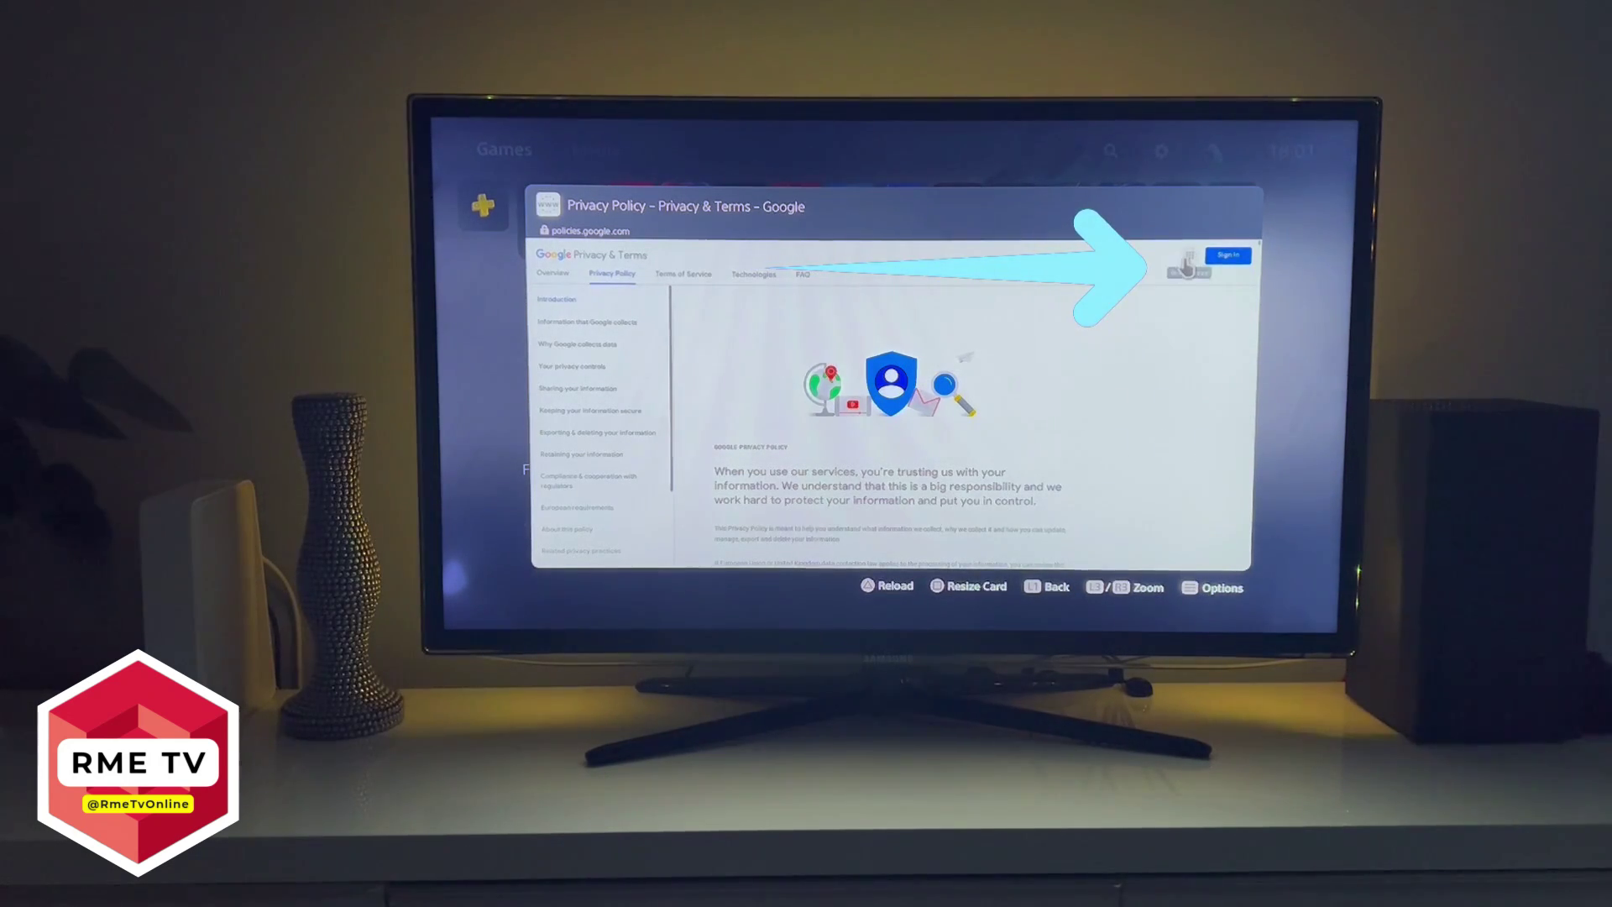
pyautogui.click(1187, 266)
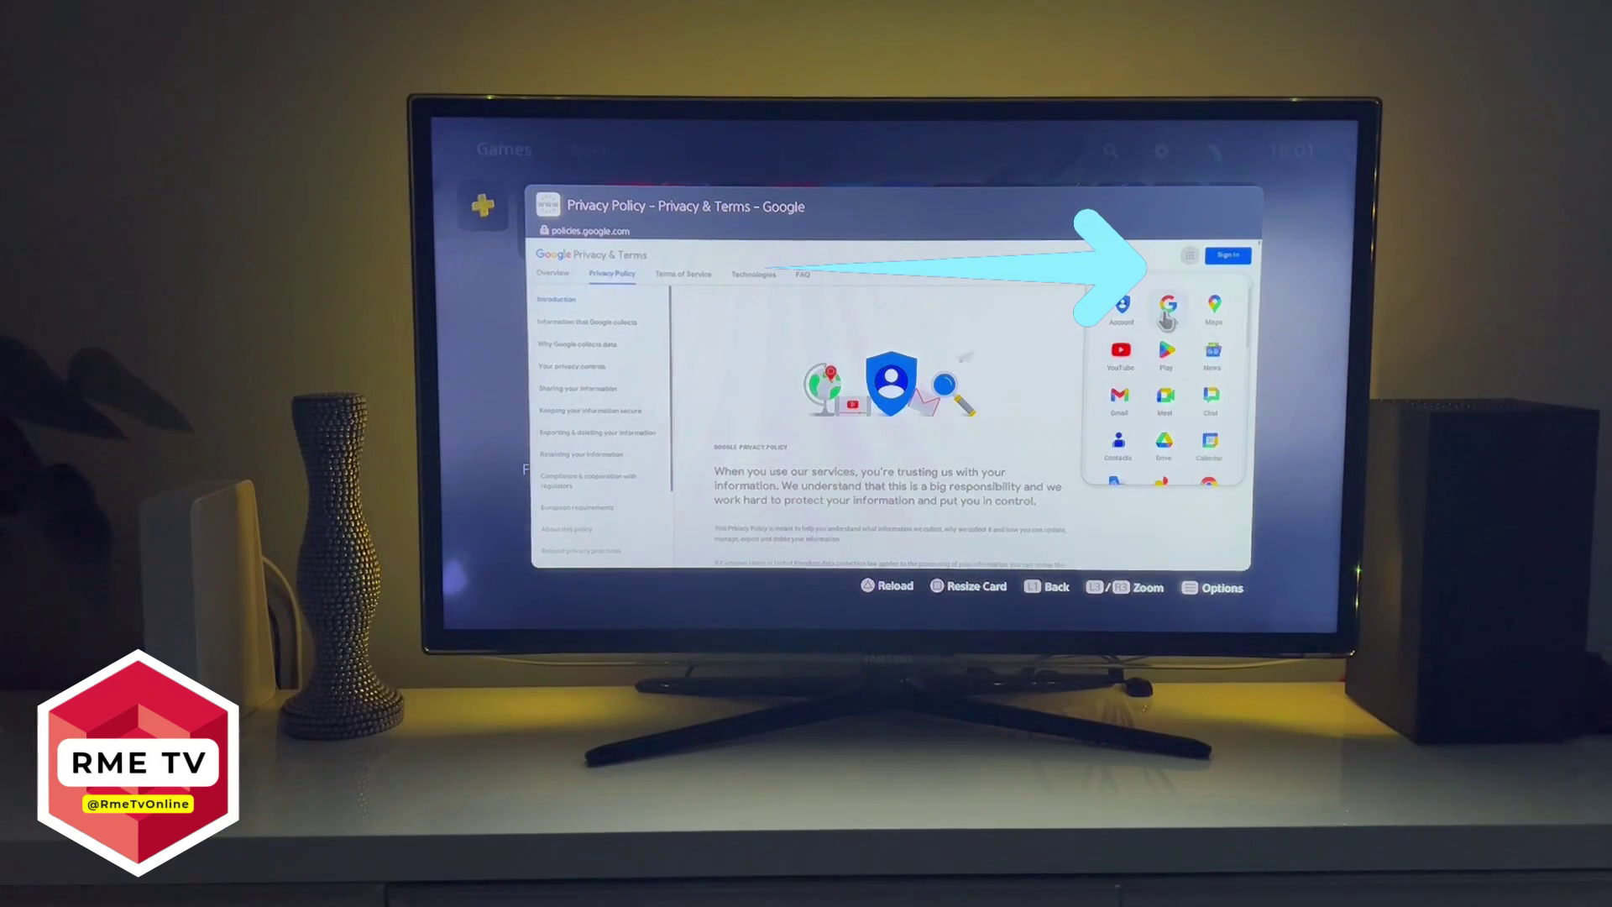
pyautogui.click(1166, 313)
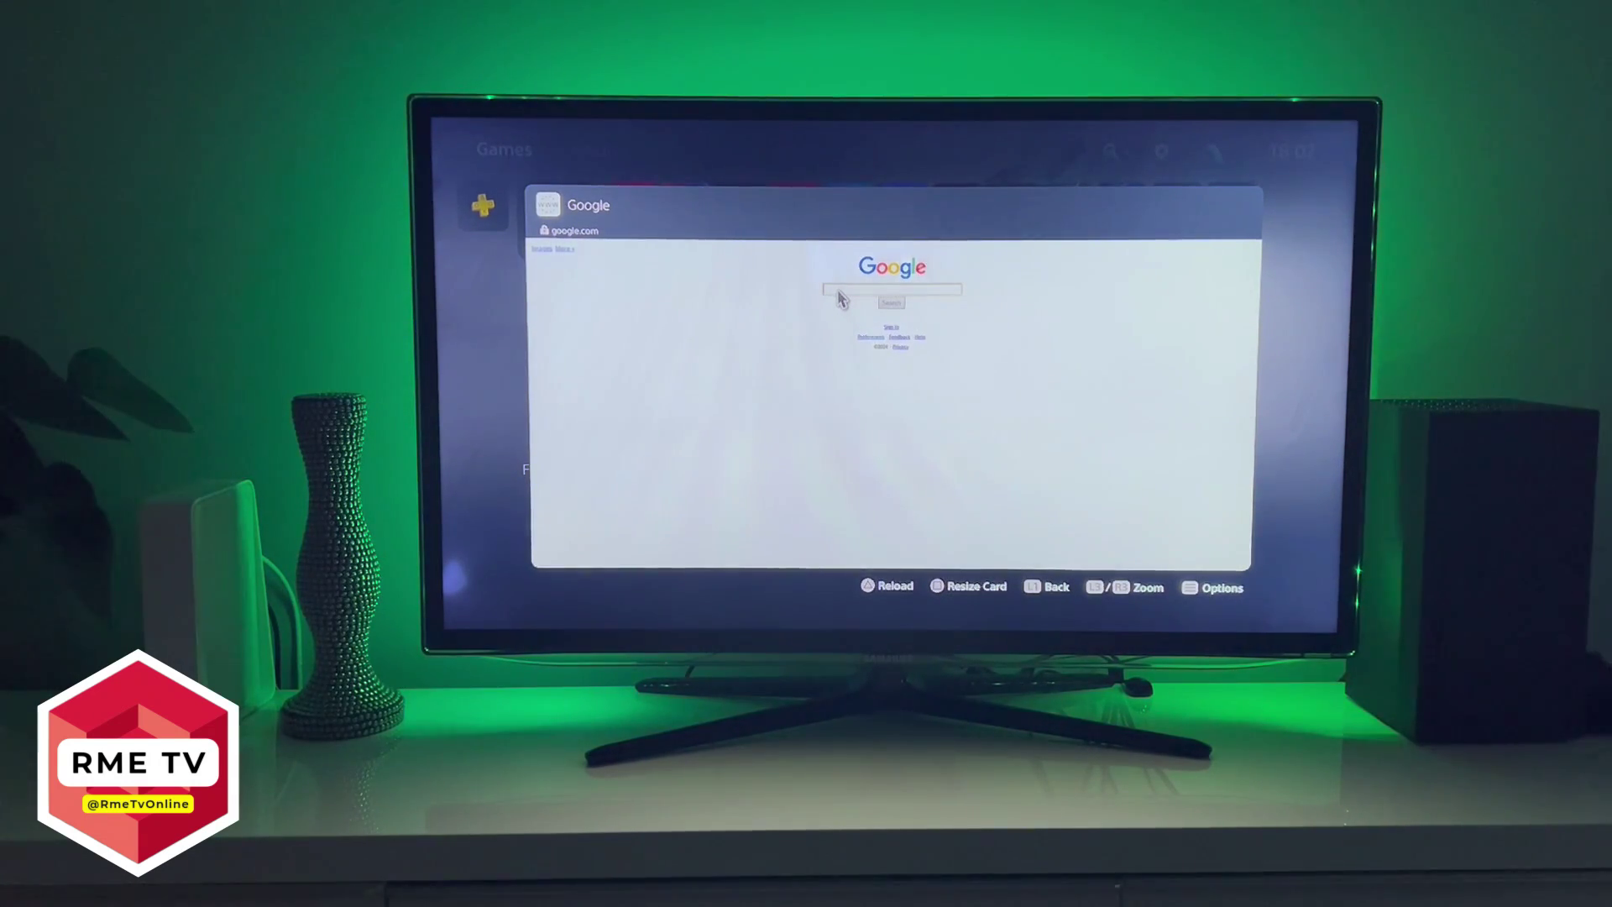
pyautogui.scroll(4, 842, 298)
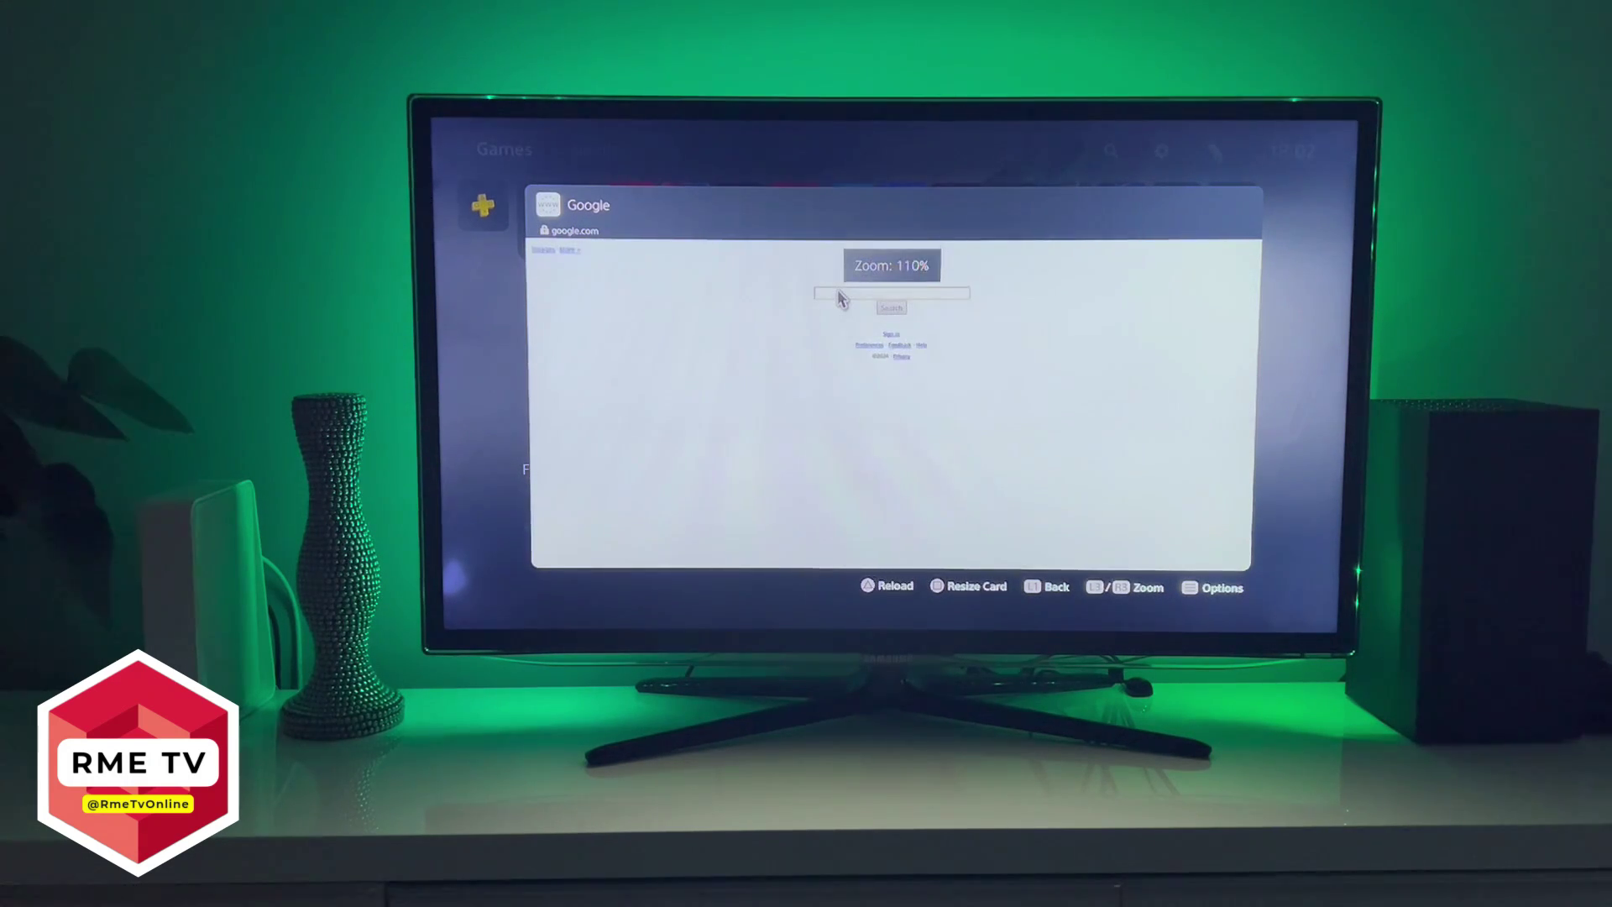
pyautogui.scroll(4, 842, 298)
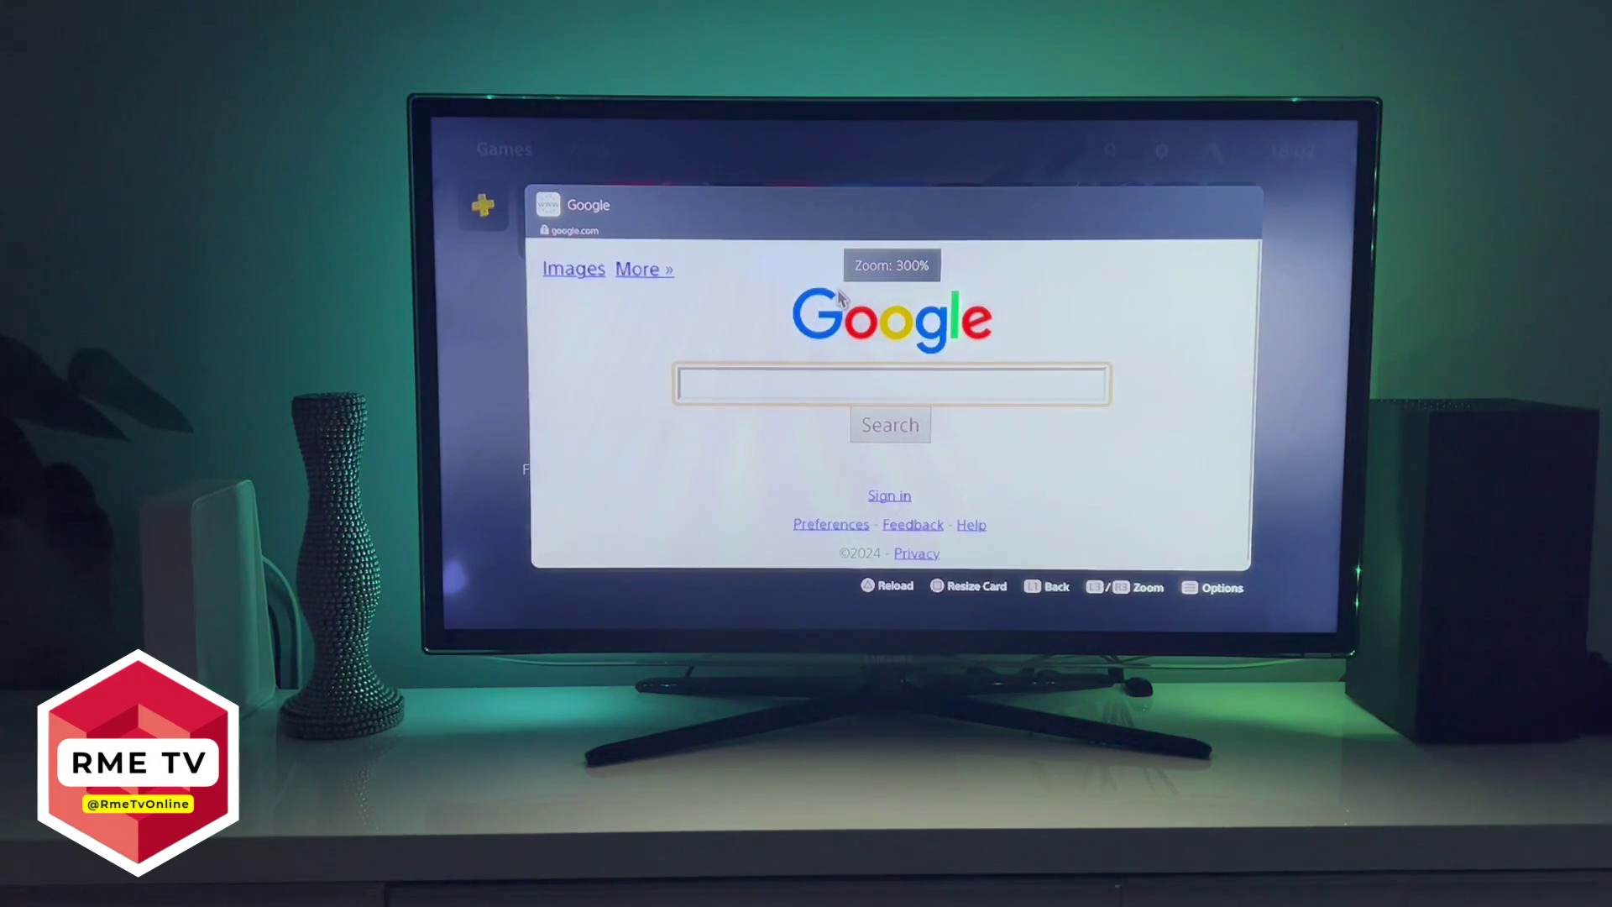
pyautogui.scroll(-4, 842, 298)
pyautogui.scroll(-4, 841, 298)
pyautogui.scroll(-3, 842, 299)
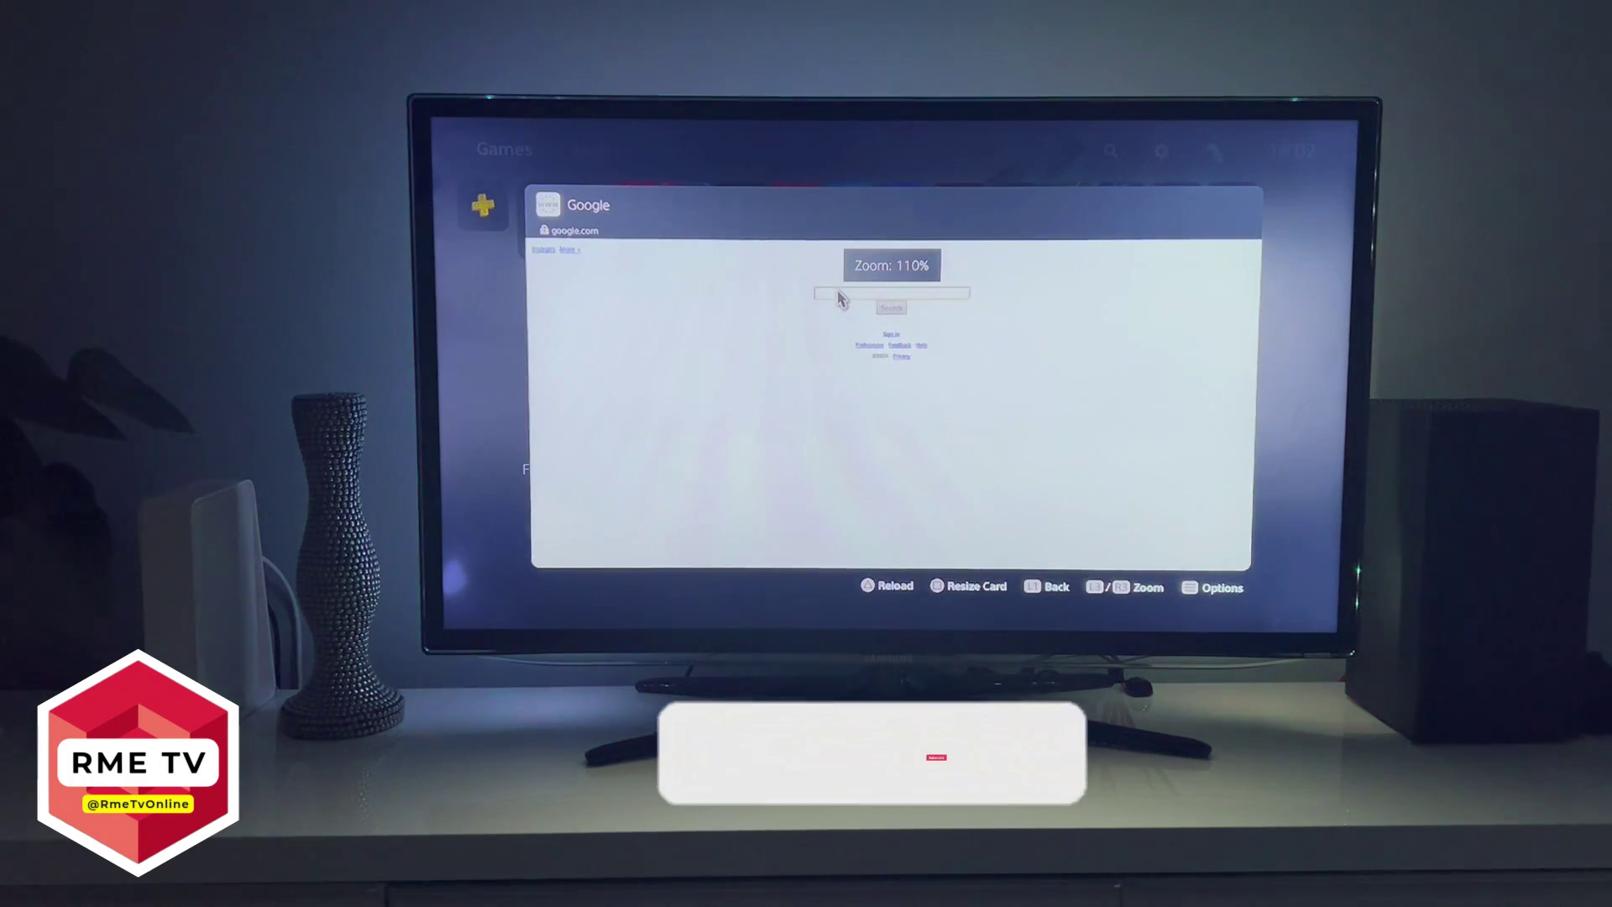
pyautogui.scroll(-1, 842, 298)
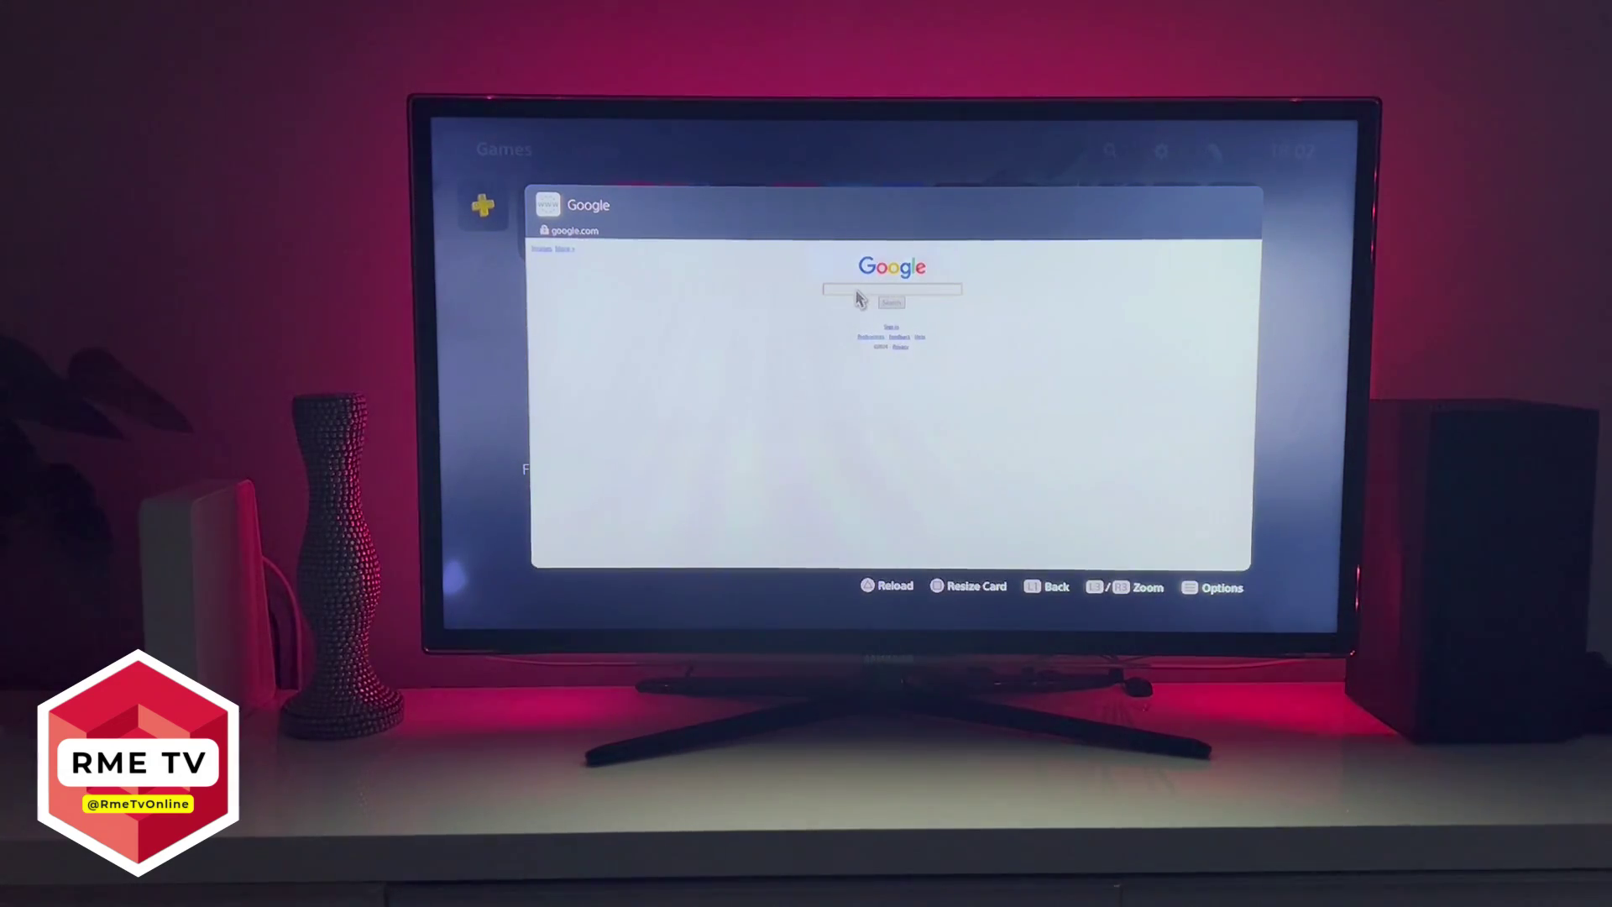
# Enter 'Plays' in the Google search box using the on-screen keyboard
pyautogui.click(858, 299)
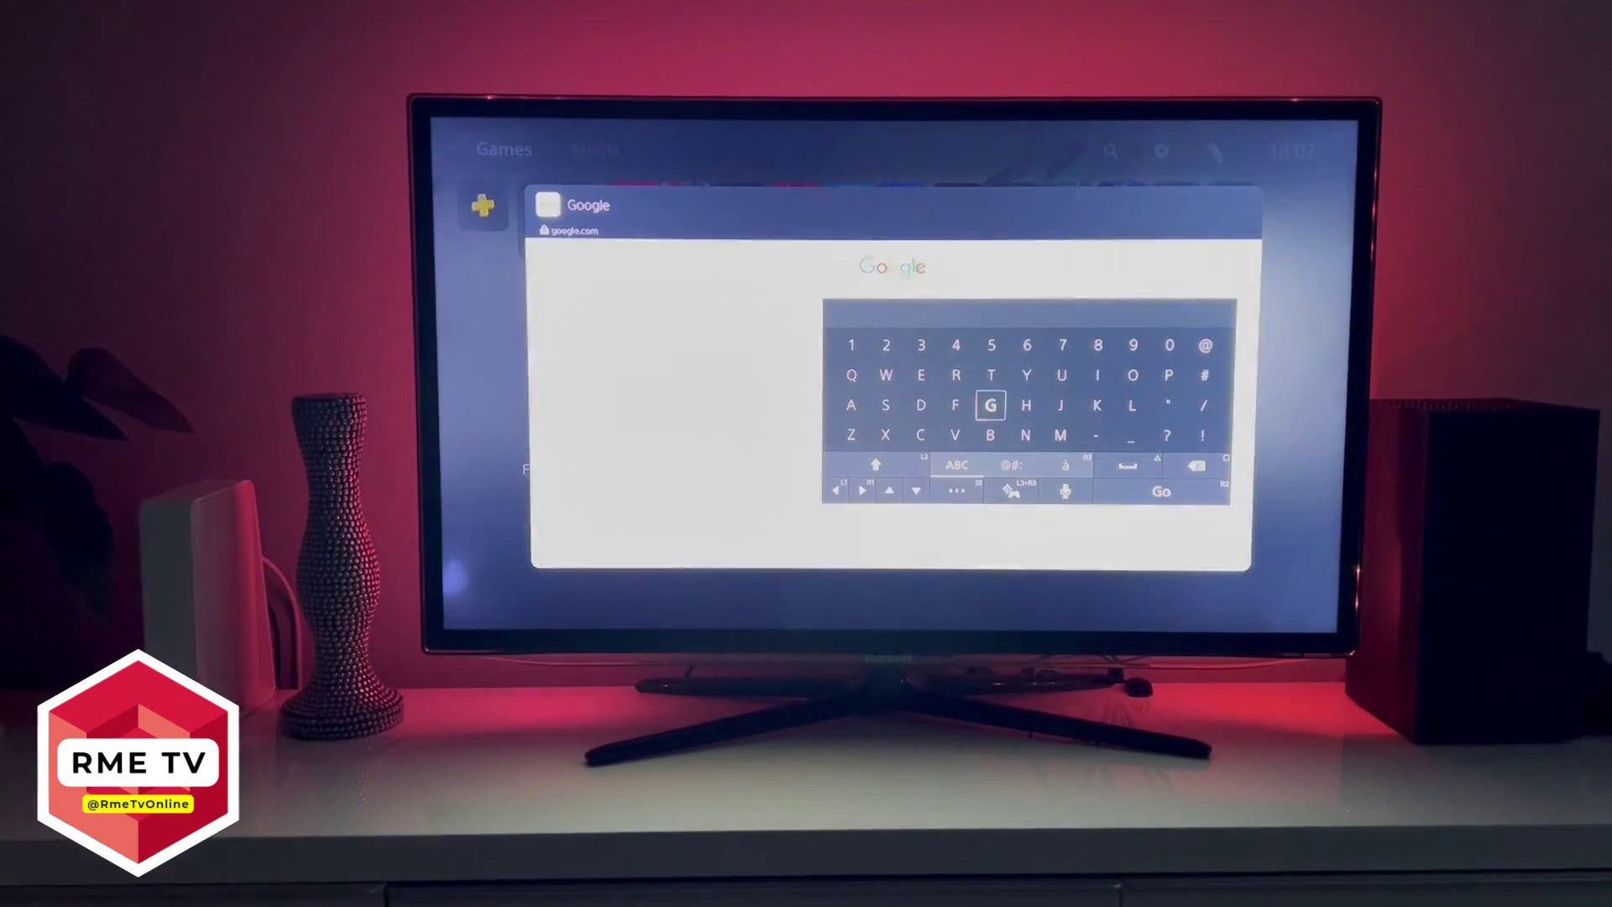
pyautogui.press('Right')
pyautogui.press('Right')
pyautogui.press('Right')
pyautogui.press('Right')
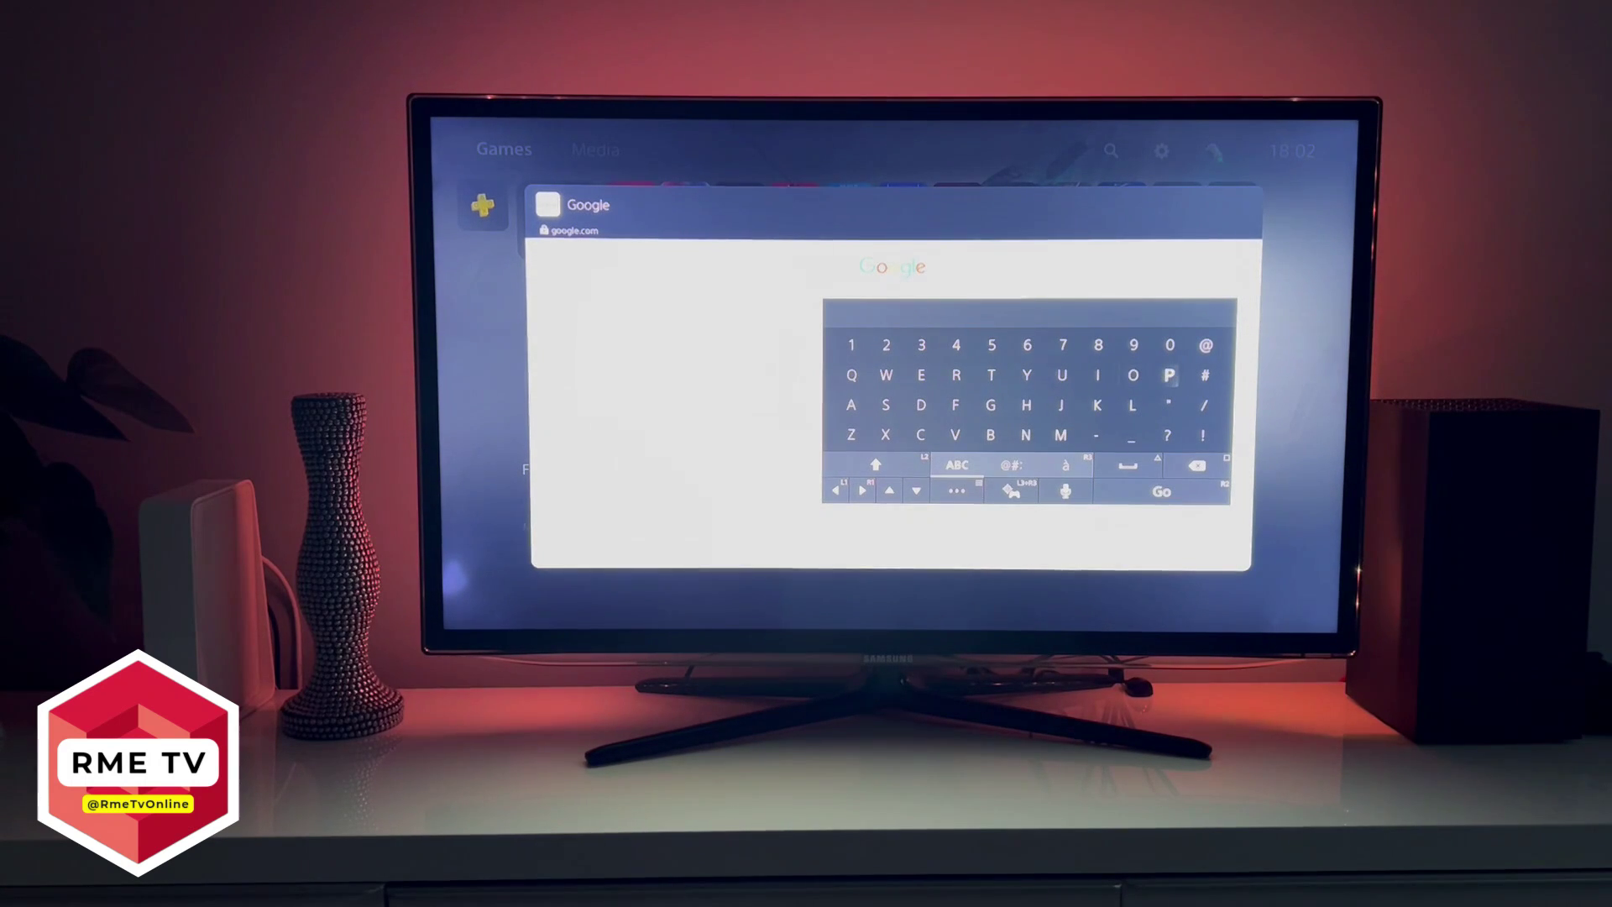
pyautogui.press('Return')
pyautogui.press('Return')
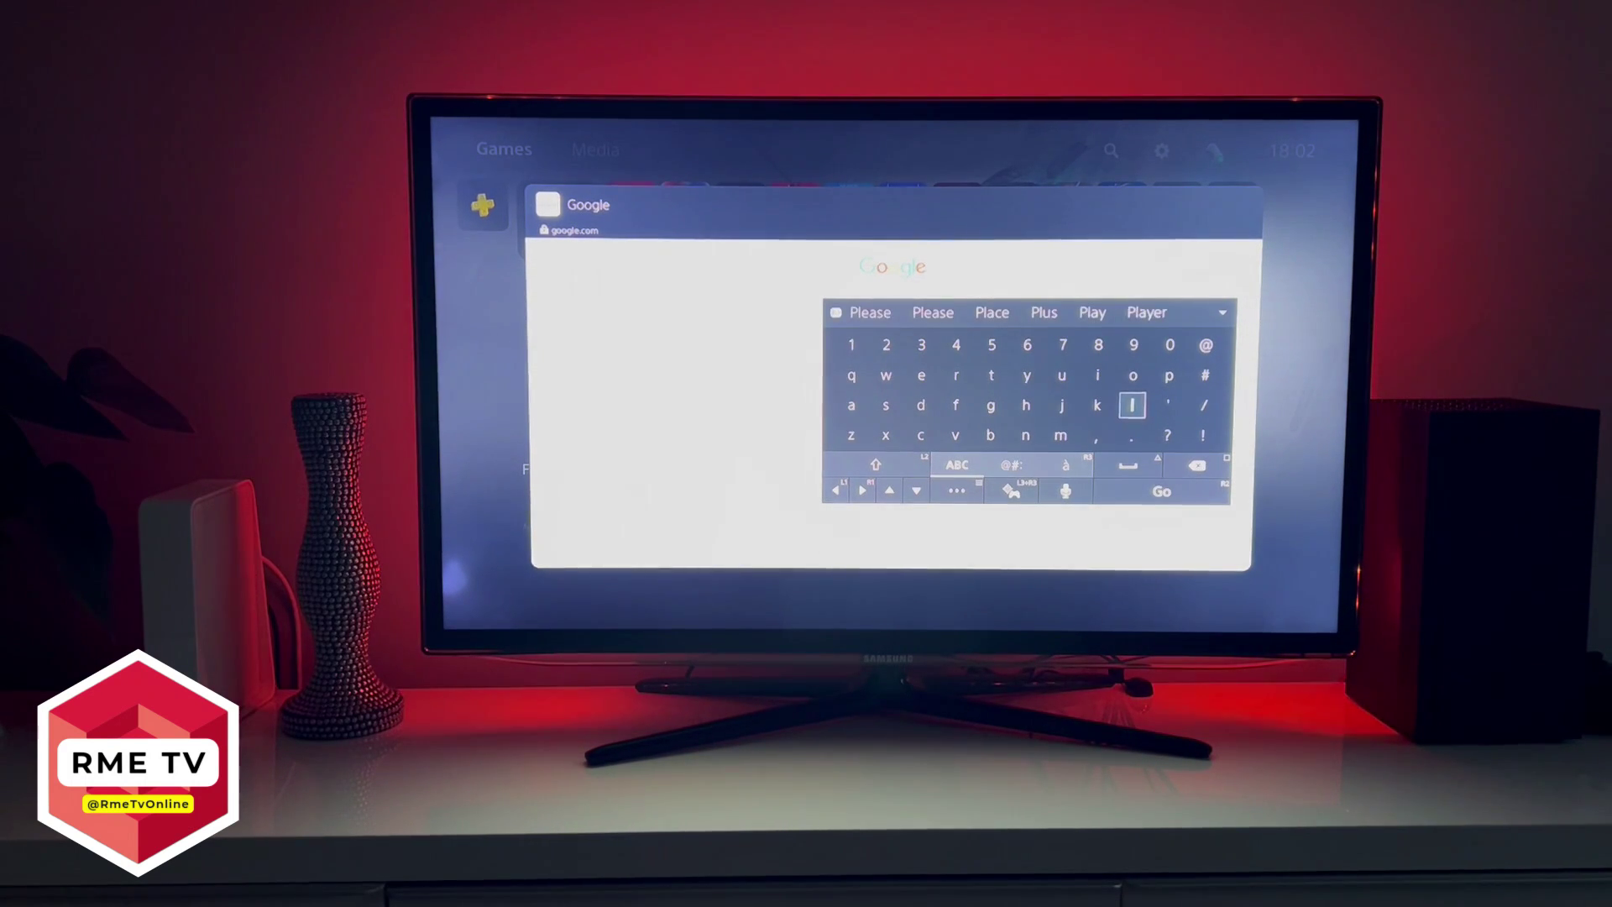
pyautogui.press('Left')
pyautogui.press('Left')
pyautogui.press('Left')
pyautogui.press('Left')
pyautogui.press('Left')
pyautogui.press('Left')
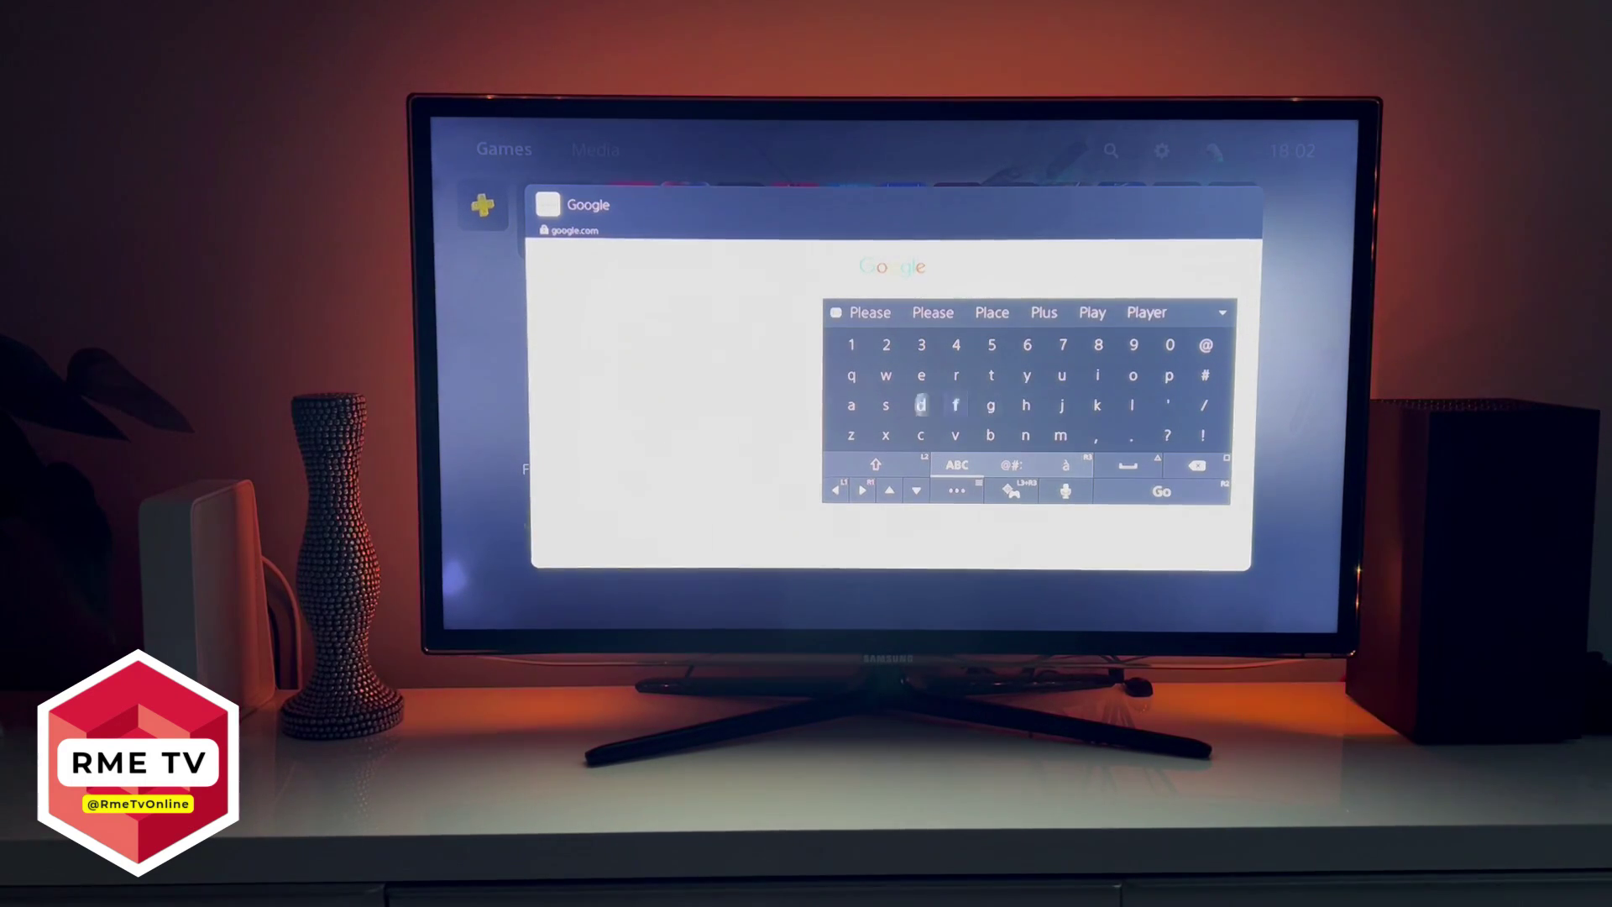
pyautogui.press('Return')
pyautogui.press('Down')
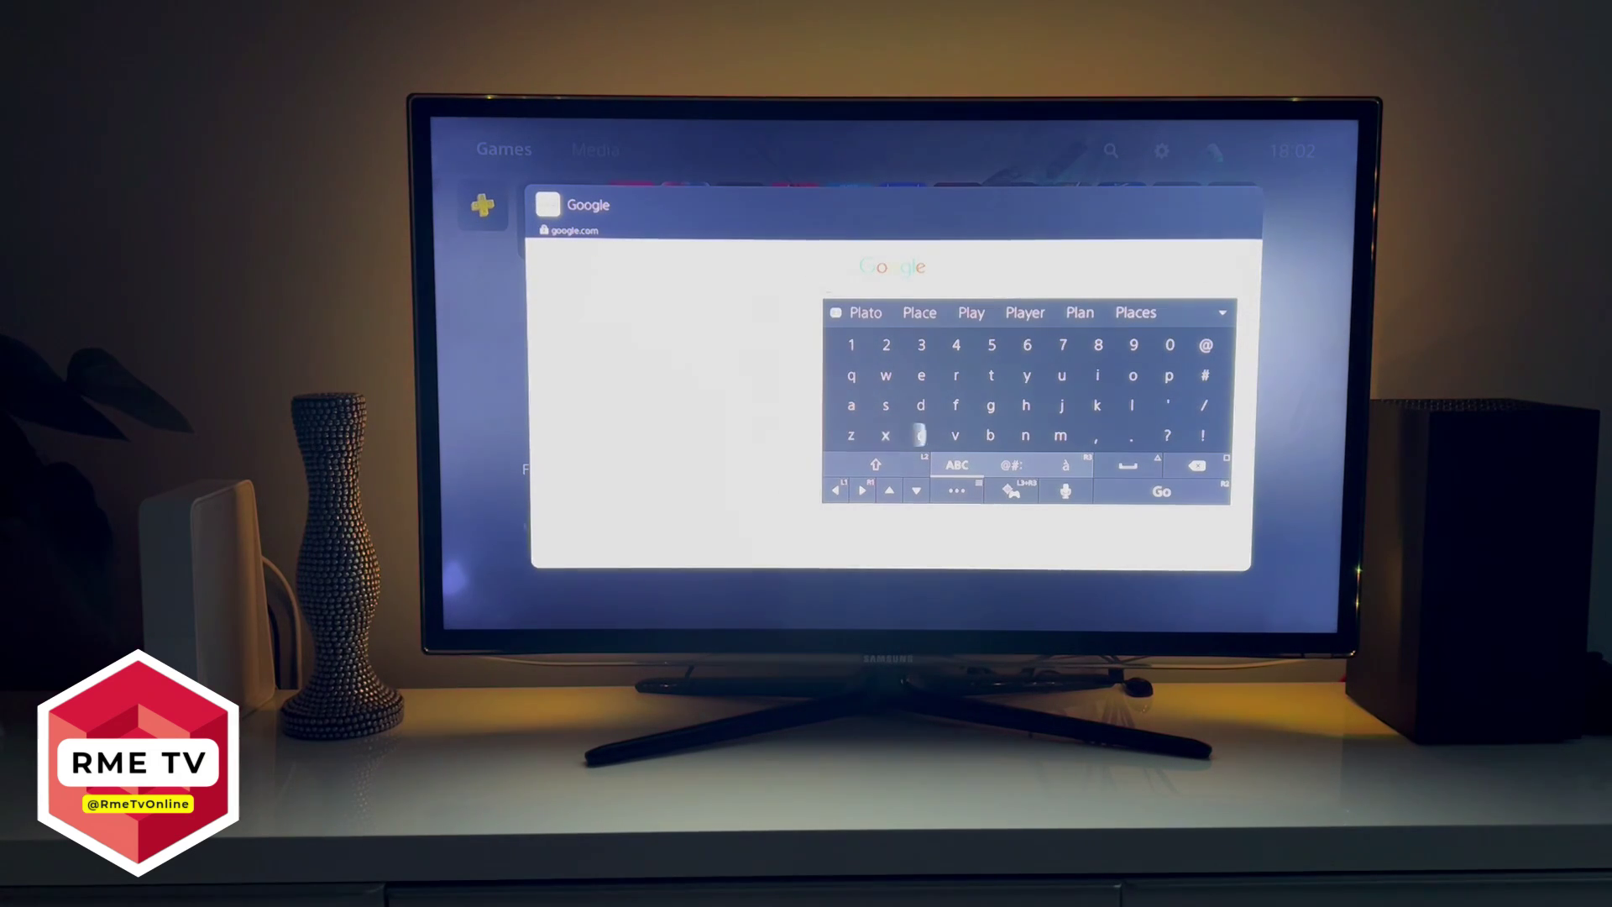
pyautogui.press('Up')
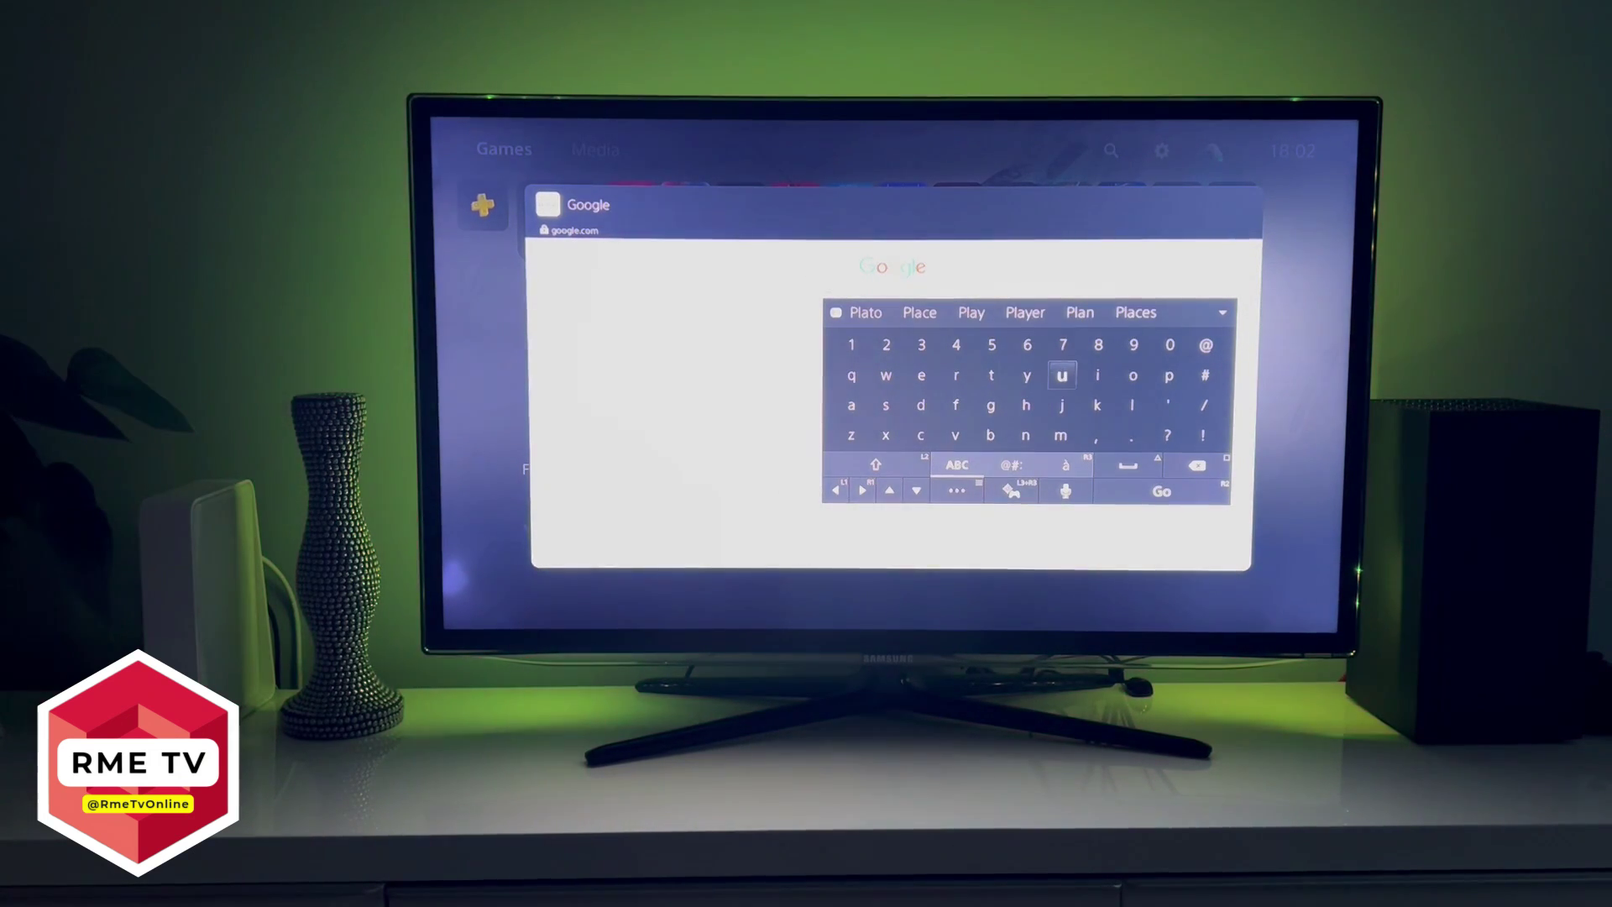
pyautogui.press('Left')
pyautogui.press('Return')
pyautogui.press('Left')
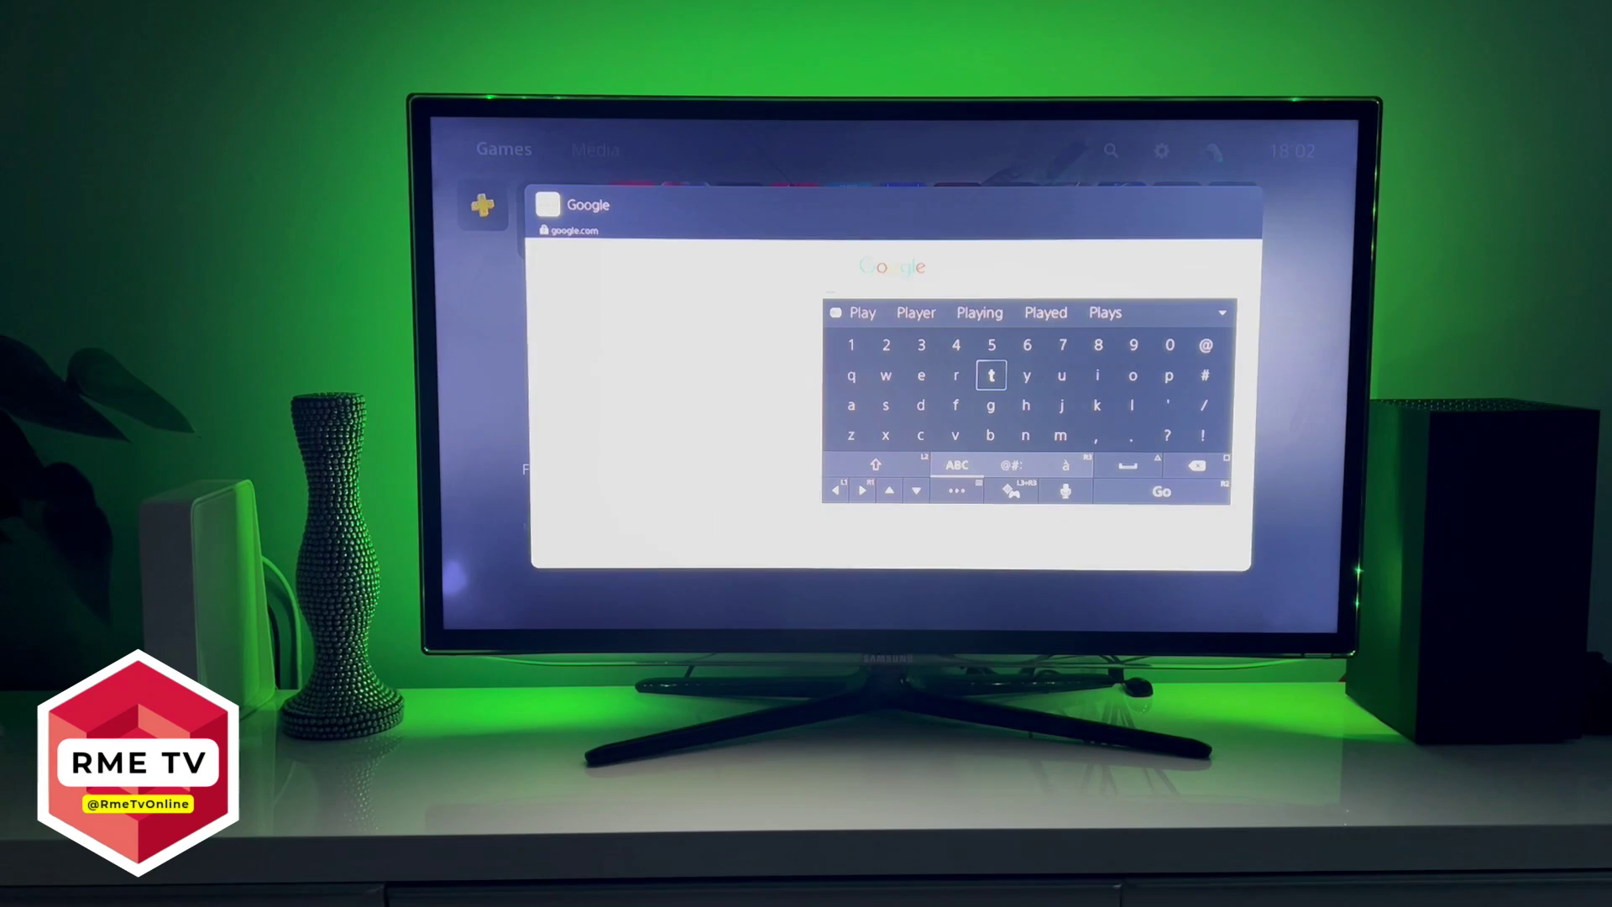
pyautogui.press('Left')
pyautogui.press('Return')
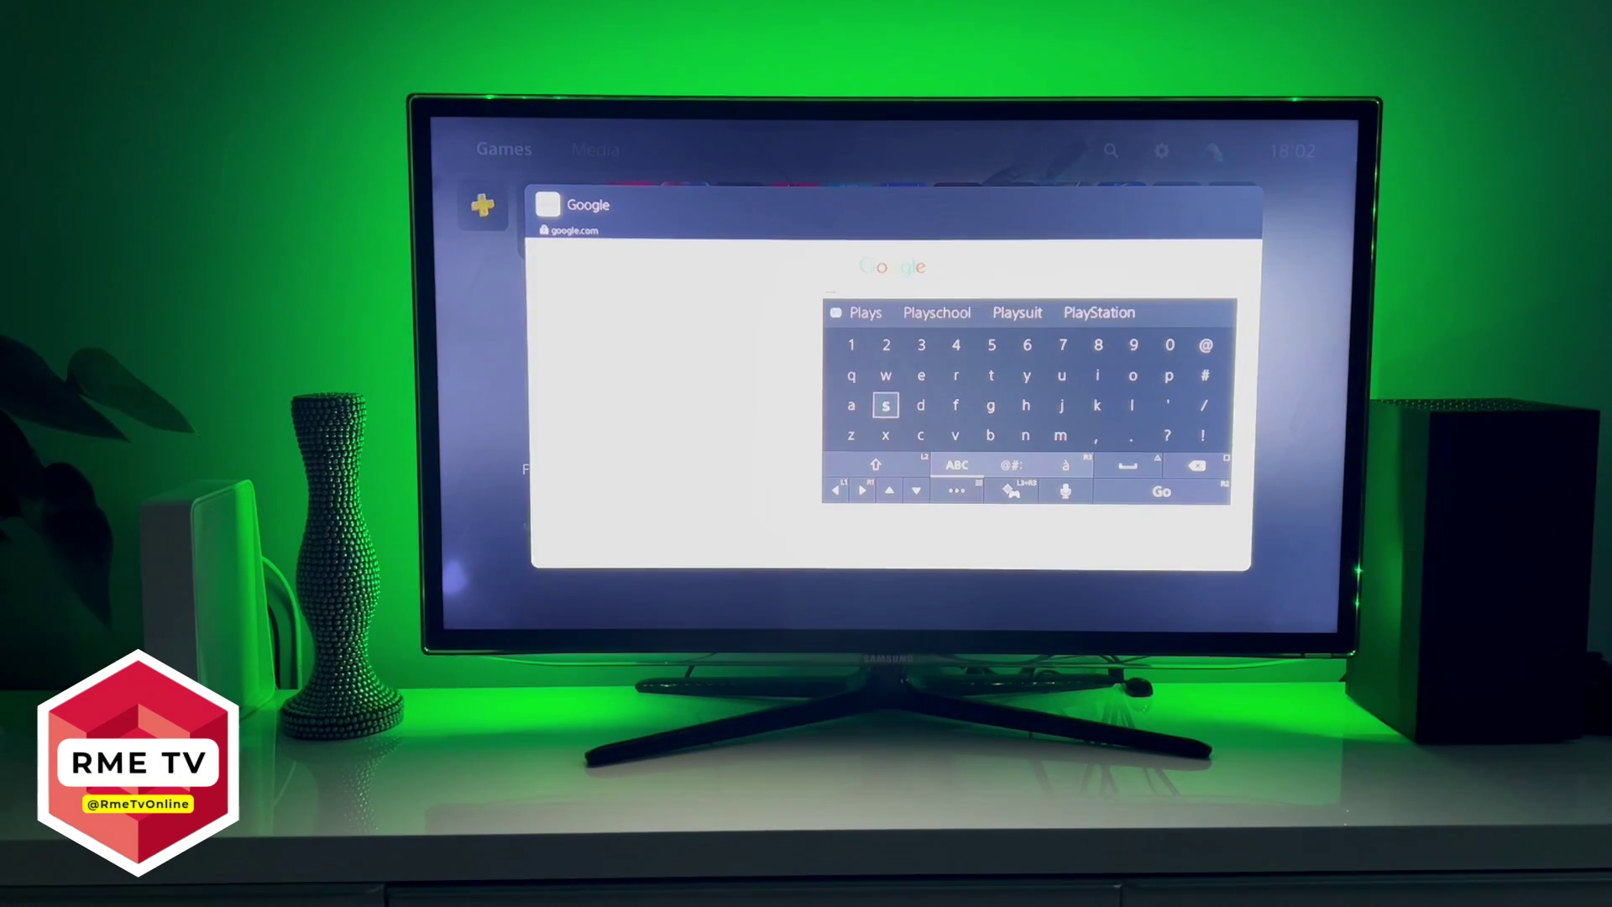
# Accept the 'PlayStation' suggestion and run the search
pyautogui.press('Up')
pyautogui.press('Right')
pyautogui.press('Right')
pyautogui.press('Right')
pyautogui.press('Up')
pyautogui.press('Up')
pyautogui.press('Right')
pyautogui.press('Return')
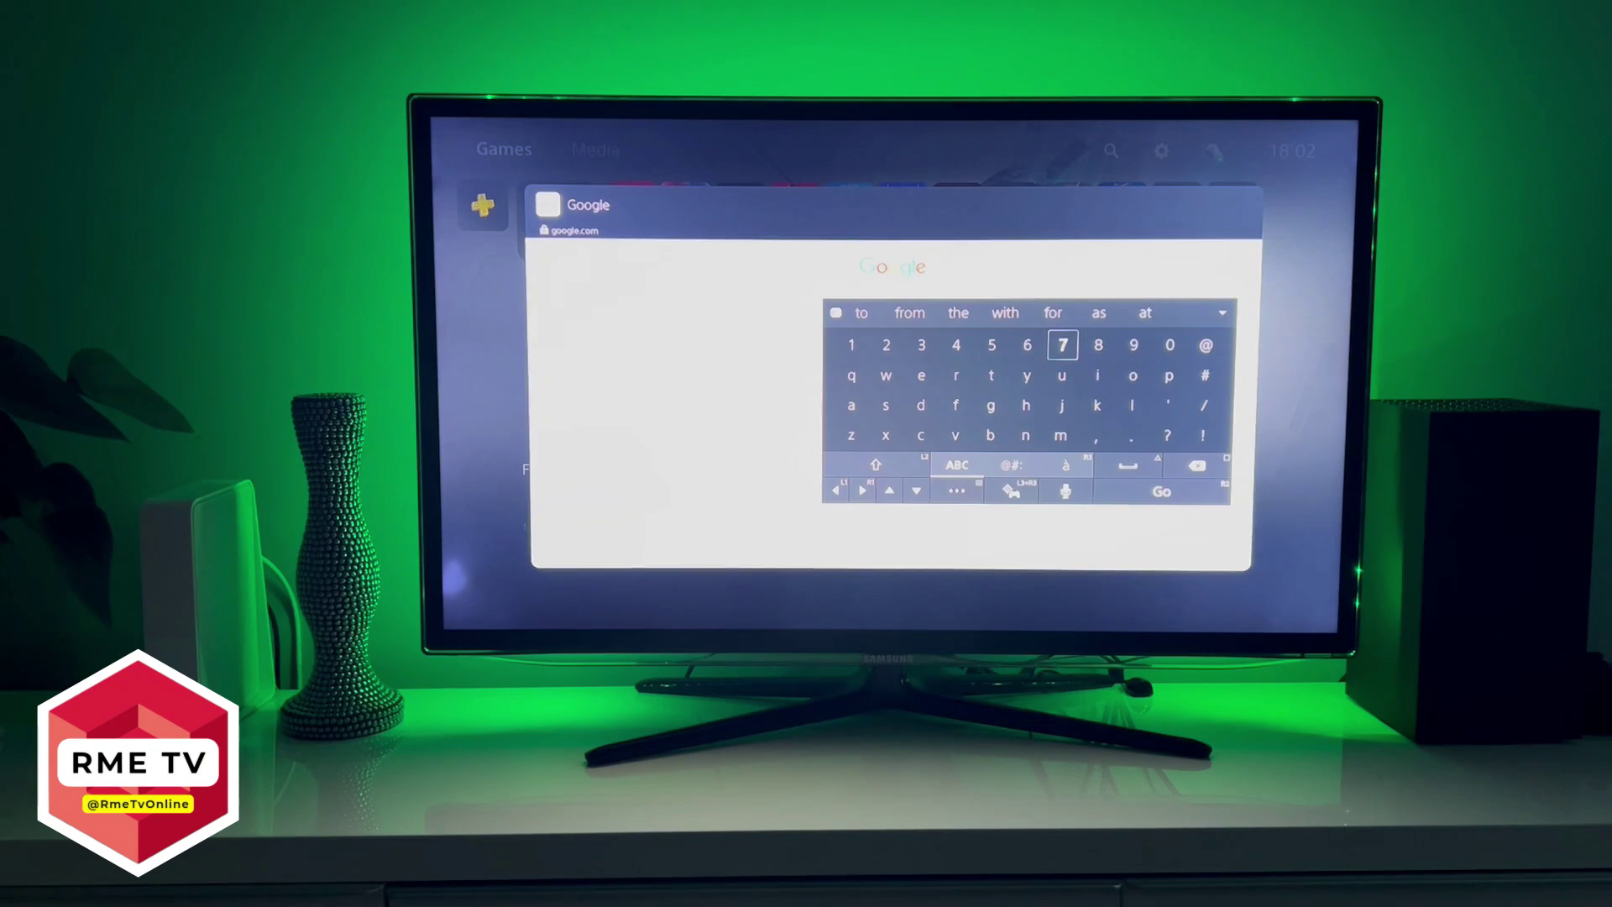
pyautogui.press('Return')
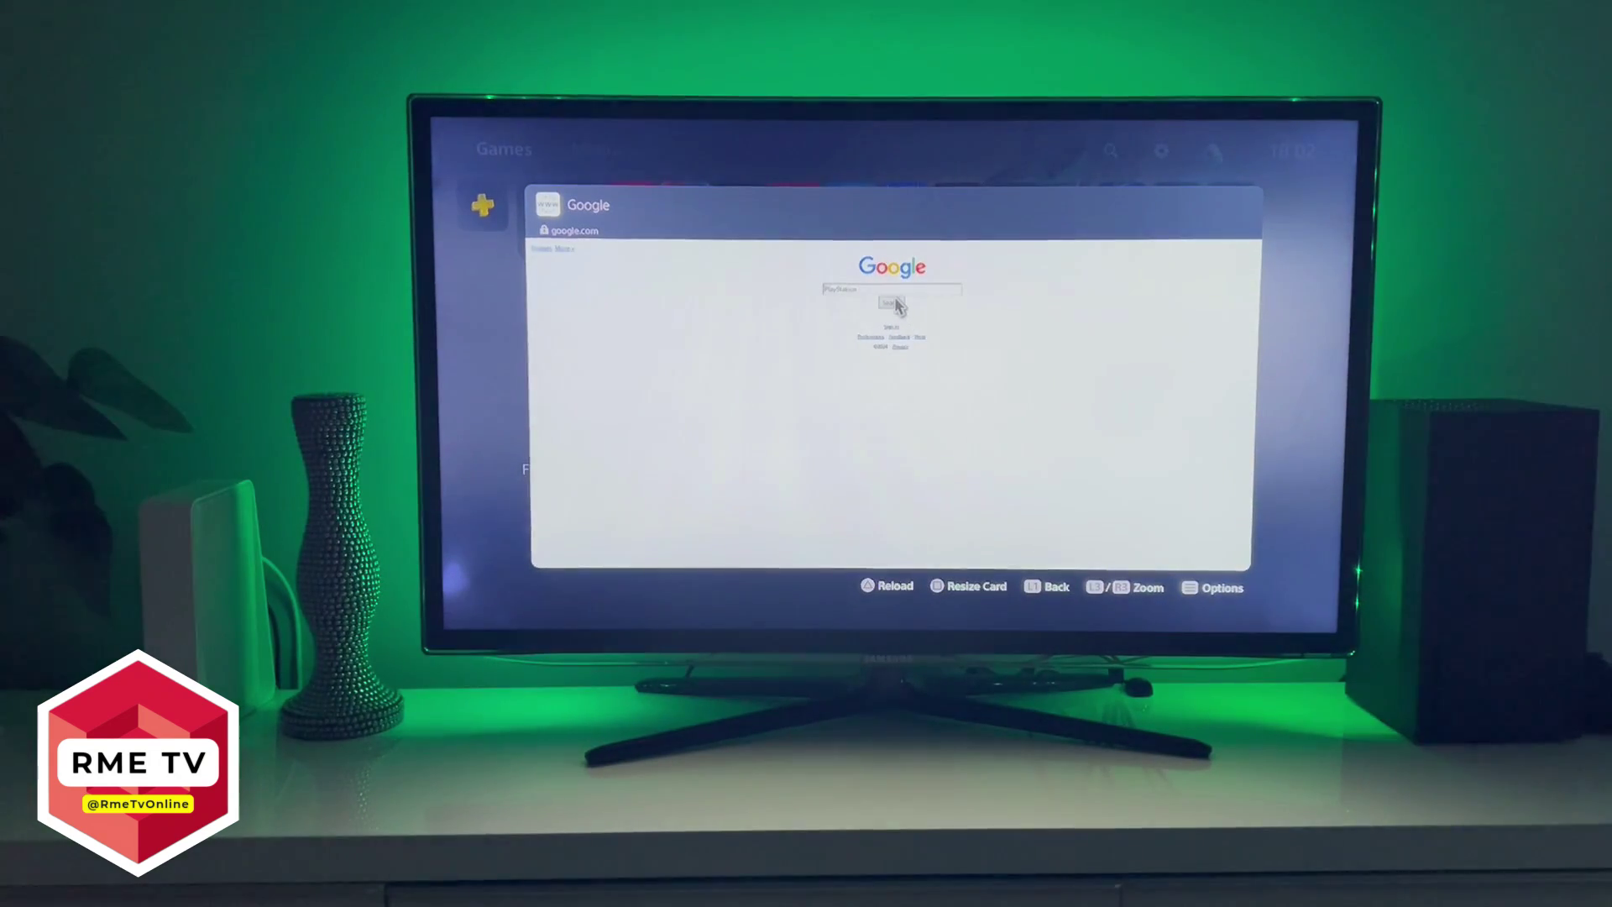
pyautogui.click(892, 304)
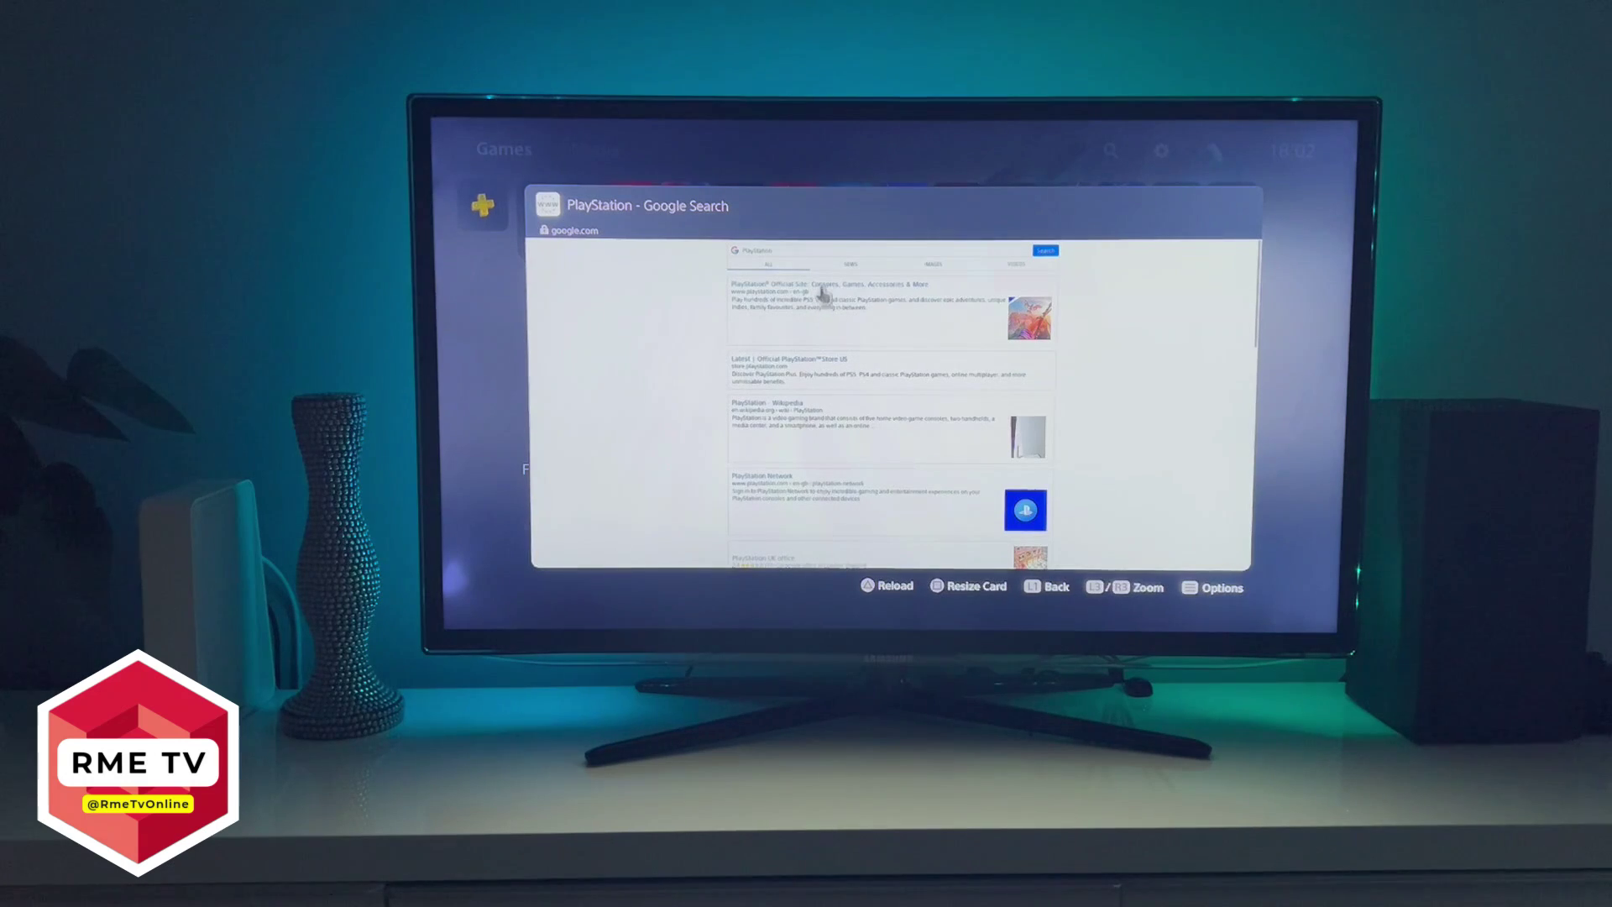
pyautogui.click(936, 275)
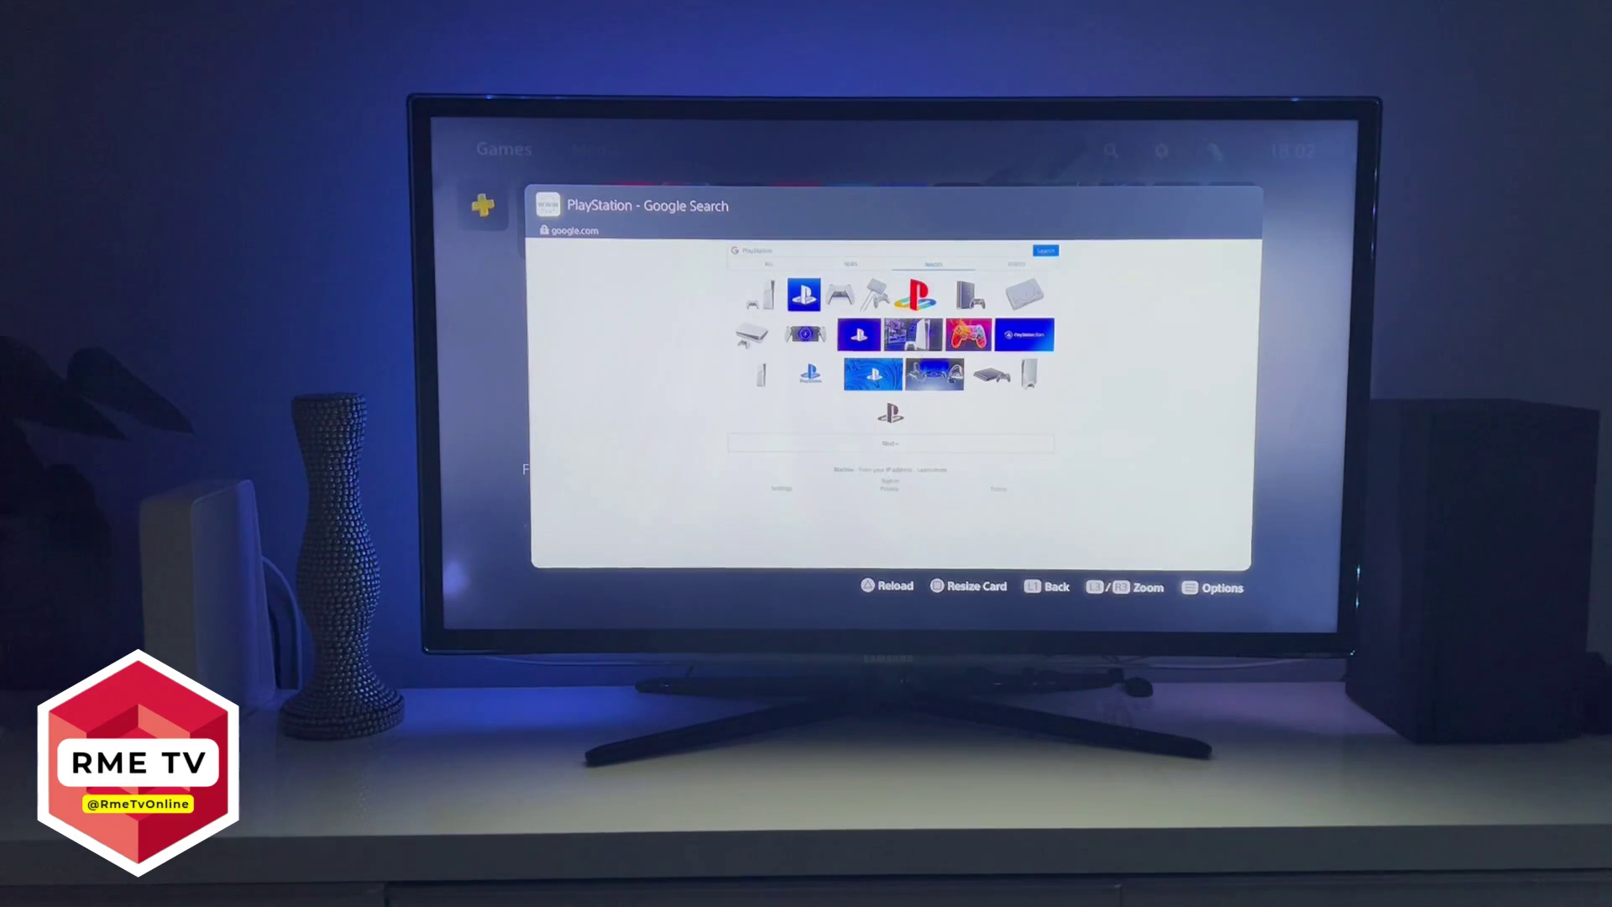
pyautogui.scroll(3, 675, 410)
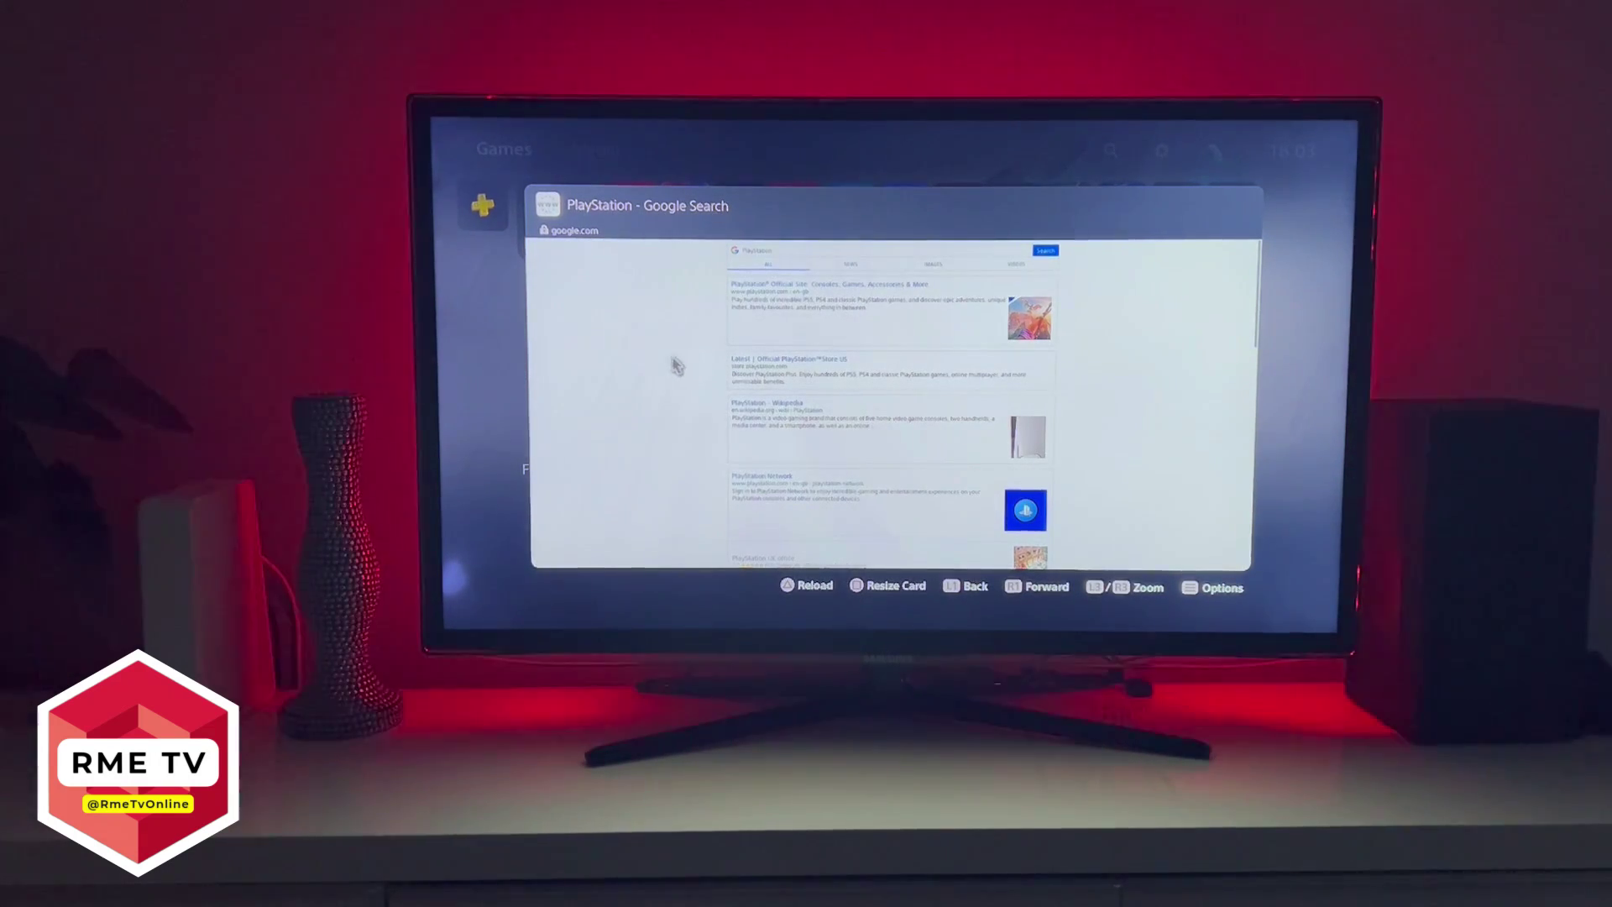
# Open the PlayStation Wikipedia article, zoom in twice, then go back two pages
pyautogui.click(774, 414)
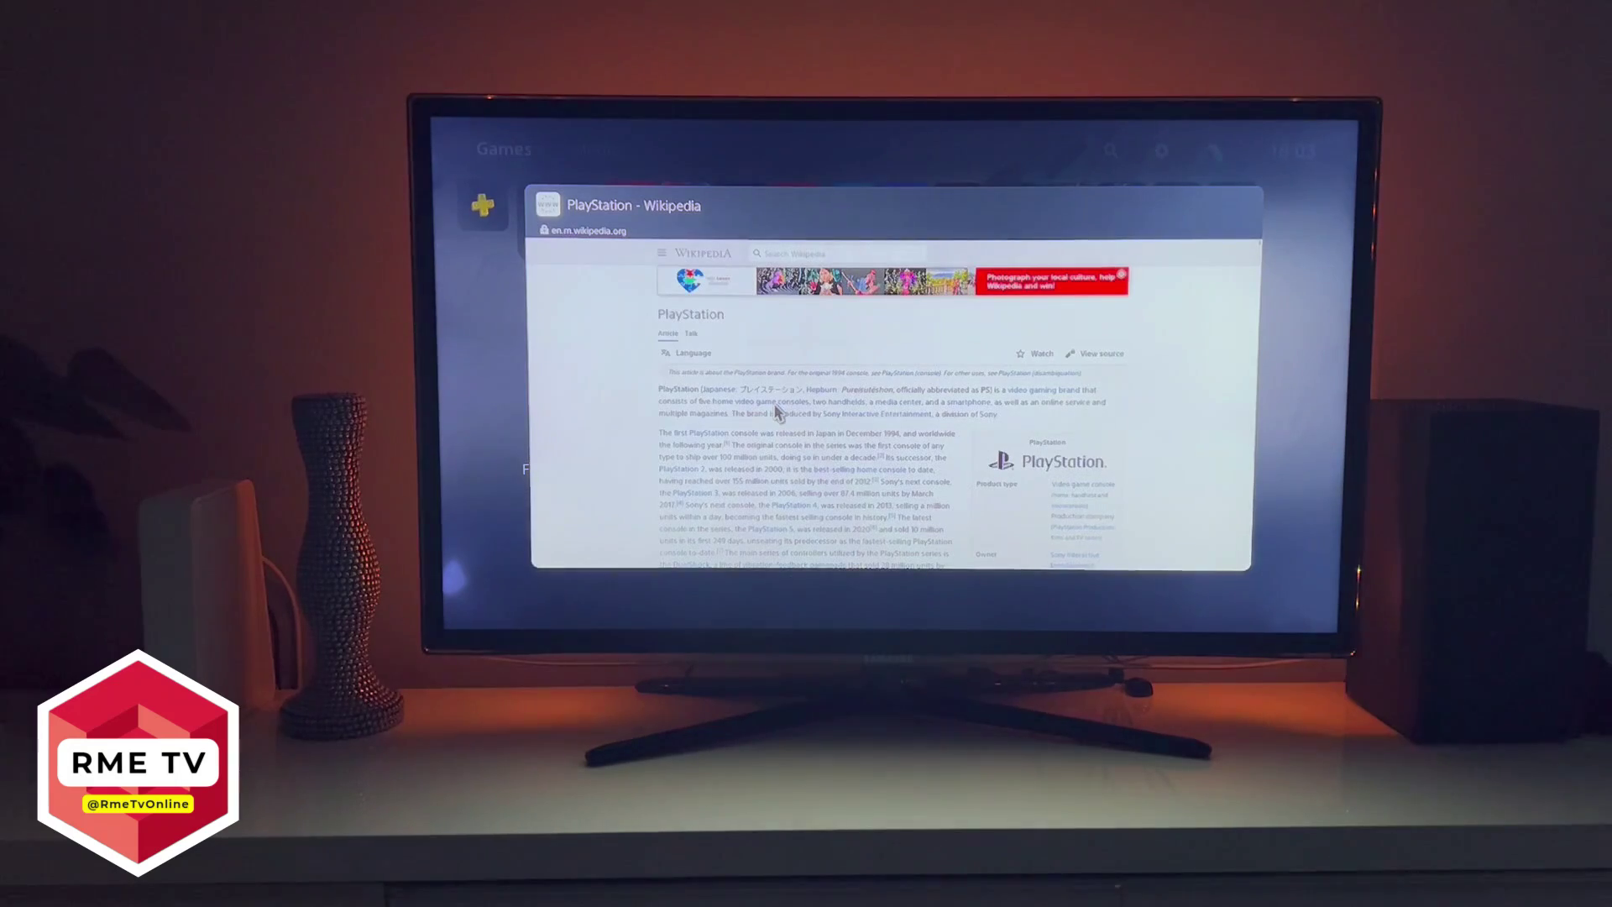
pyautogui.hotkey('ctrl', '+')
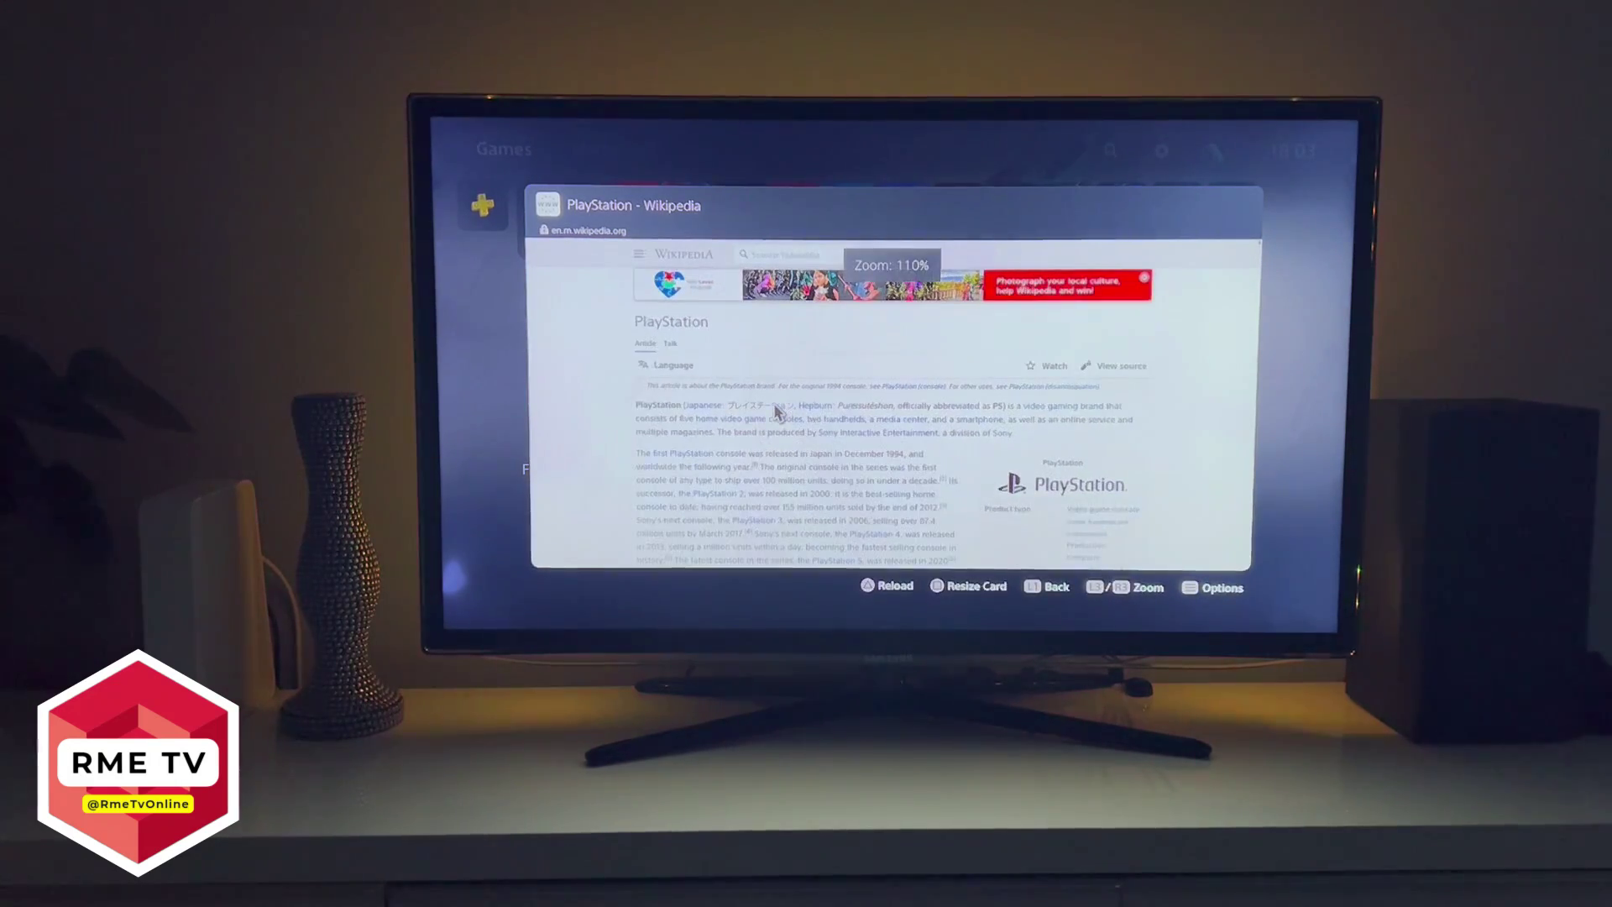
pyautogui.hotkey('ctrl', '+')
pyautogui.scroll(-8, 773, 433)
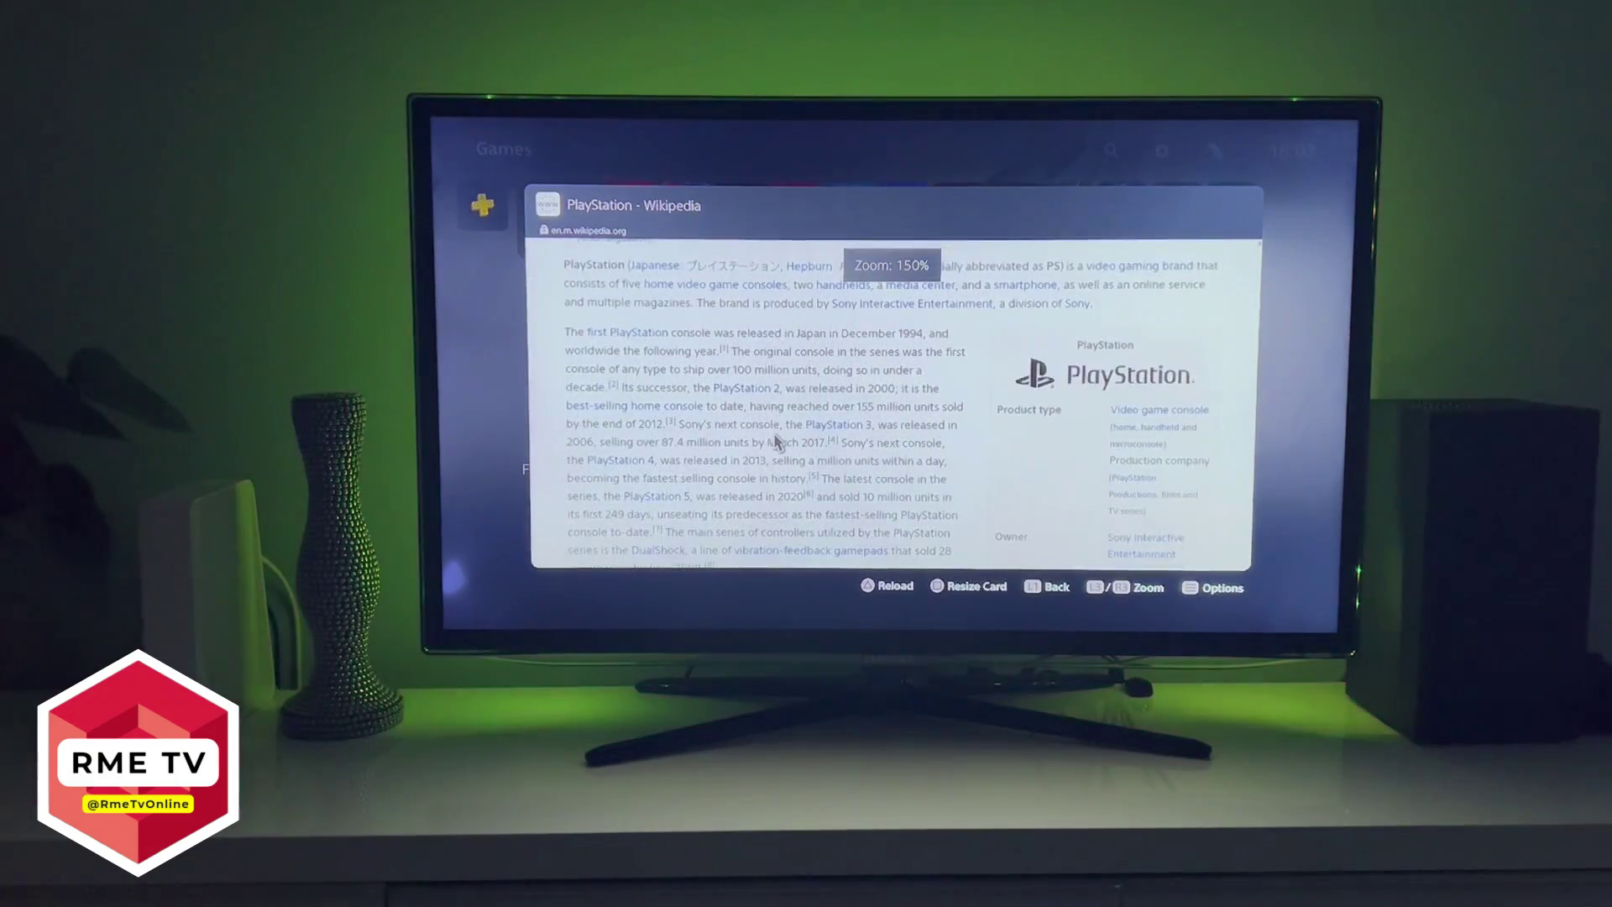
pyautogui.scroll(-5, 774, 433)
pyautogui.scroll(-5, 773, 432)
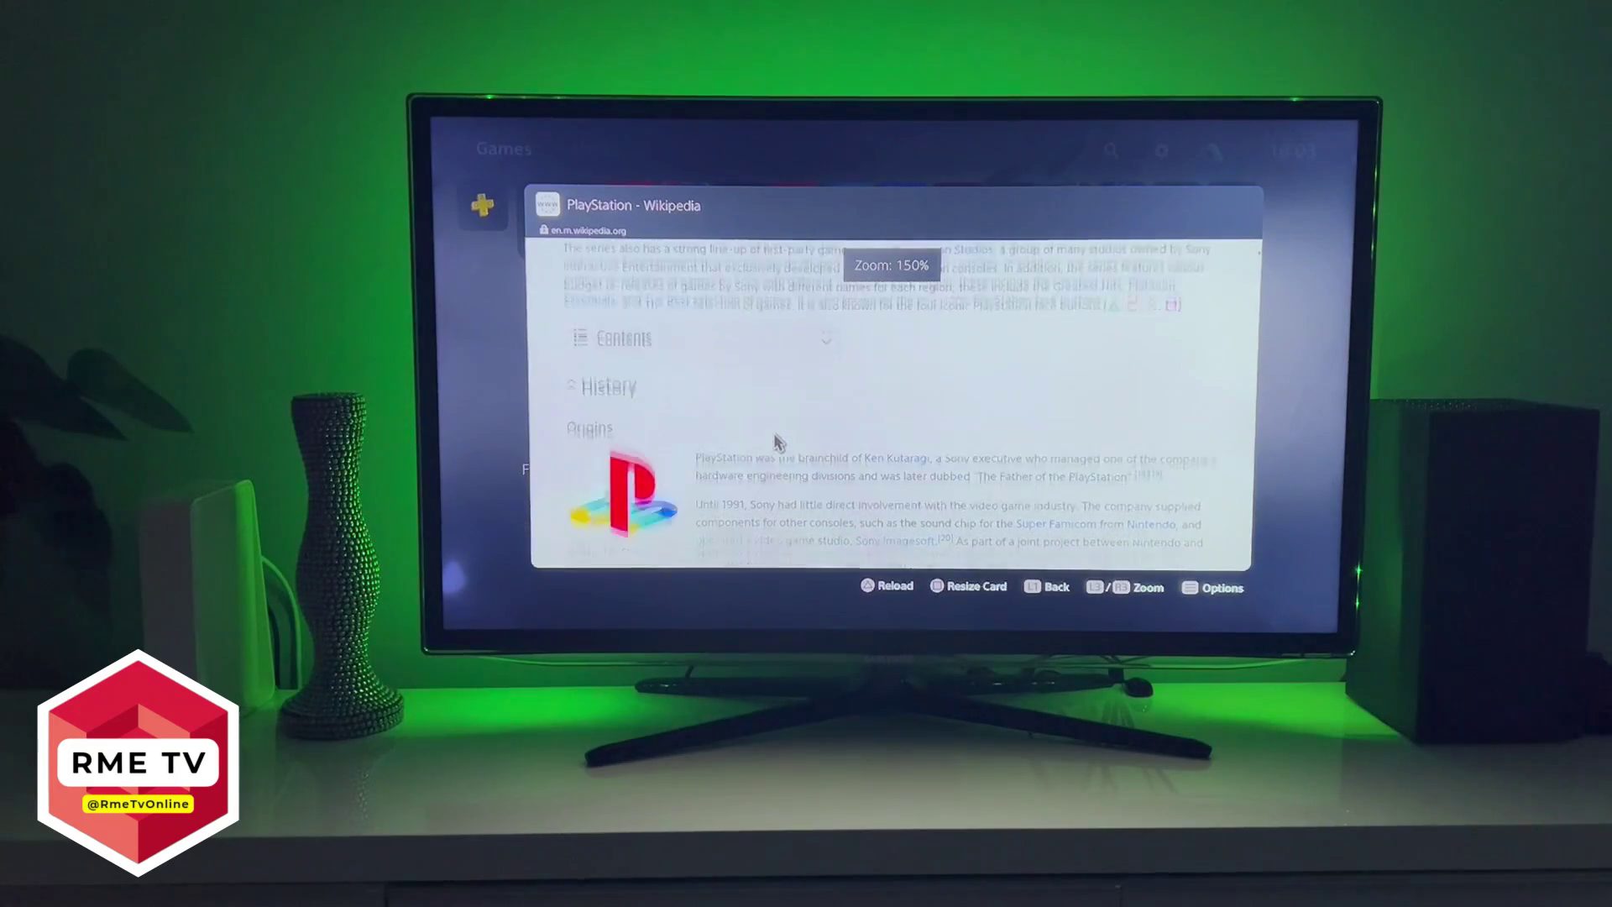
pyautogui.scroll(-4, 773, 431)
pyautogui.scroll(-3, 774, 432)
pyautogui.hotkey('alt', 'Left')
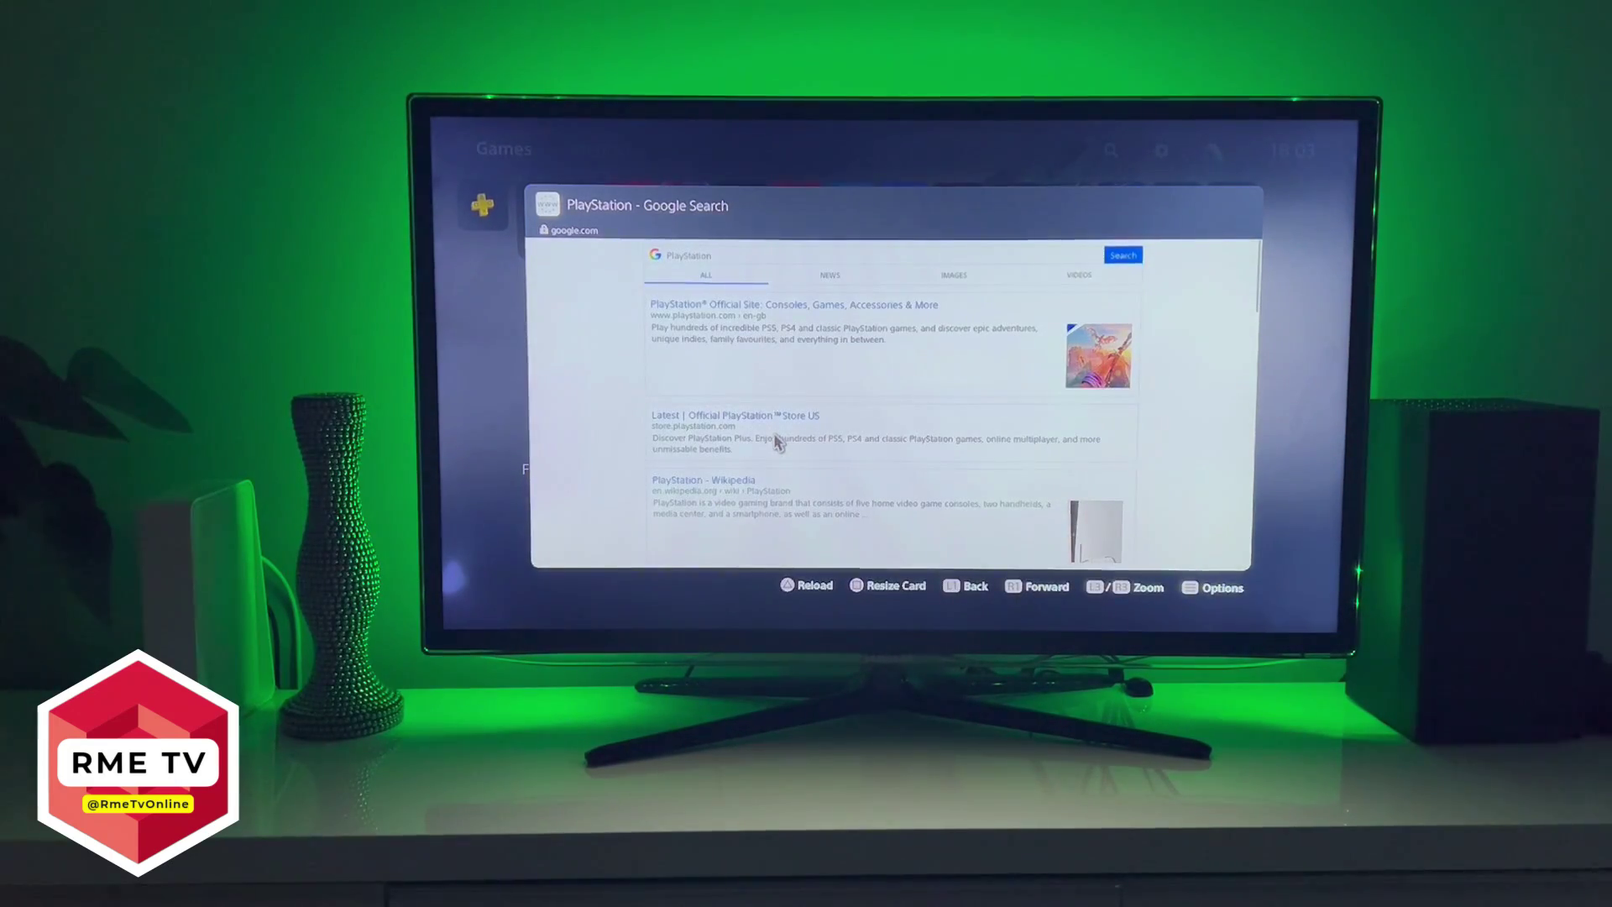
pyautogui.hotkey('alt', 'Left')
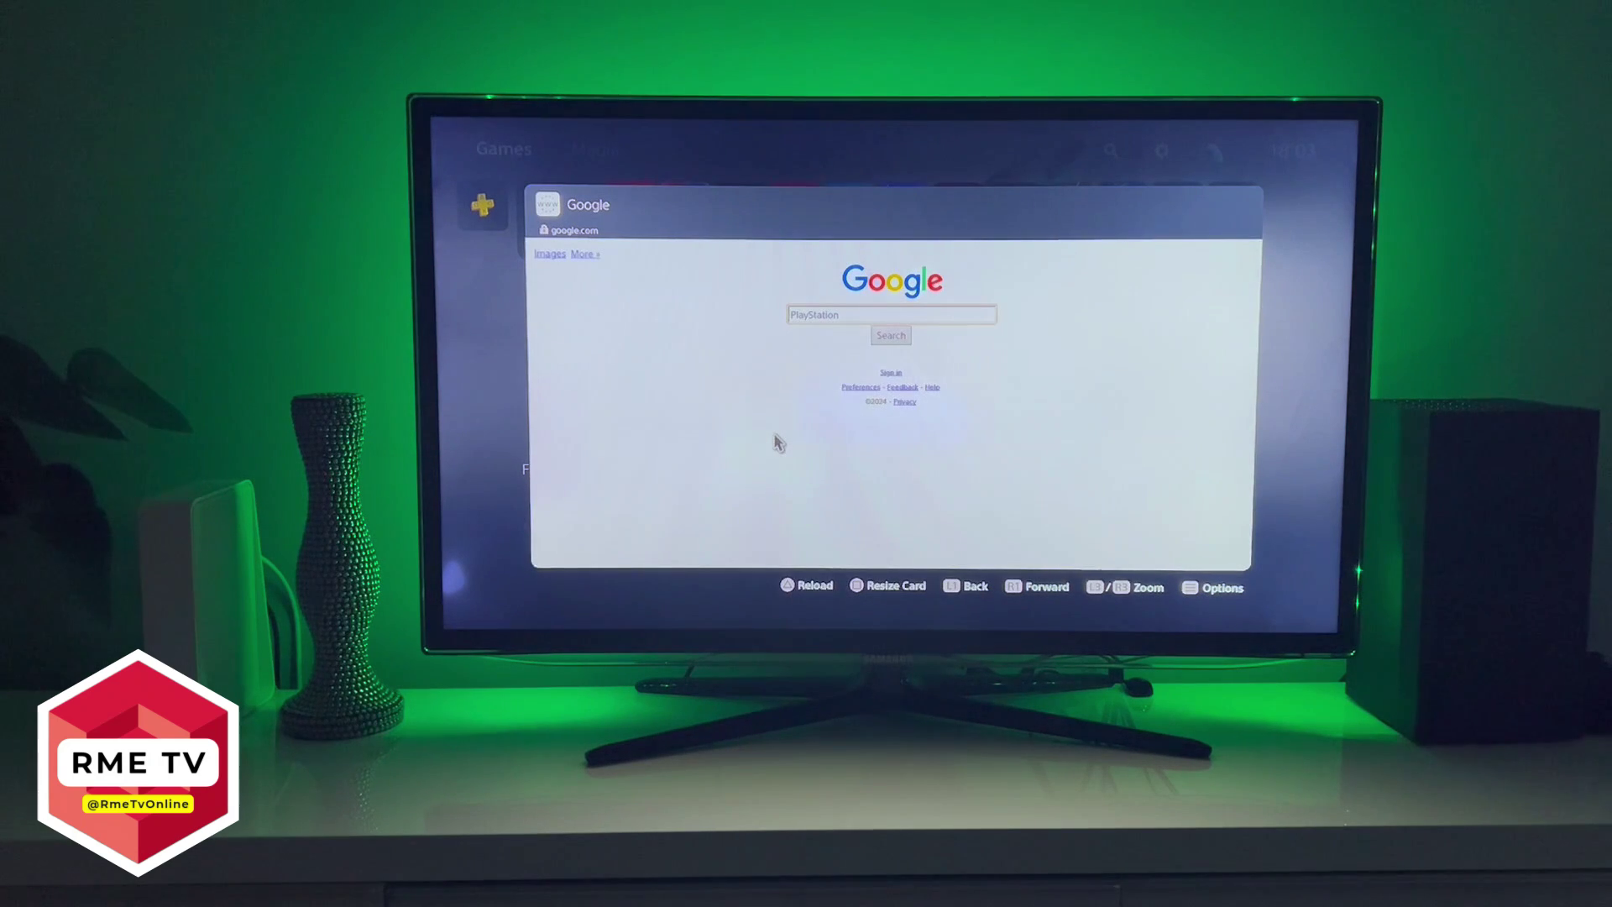